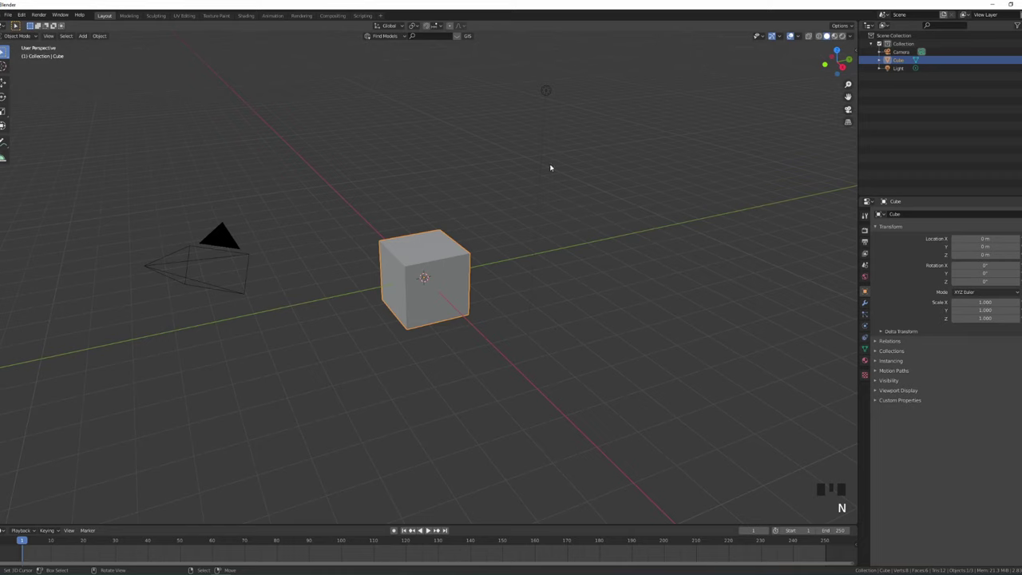
Delete all the default objects so the scene is empty.
key(a)
key(a)
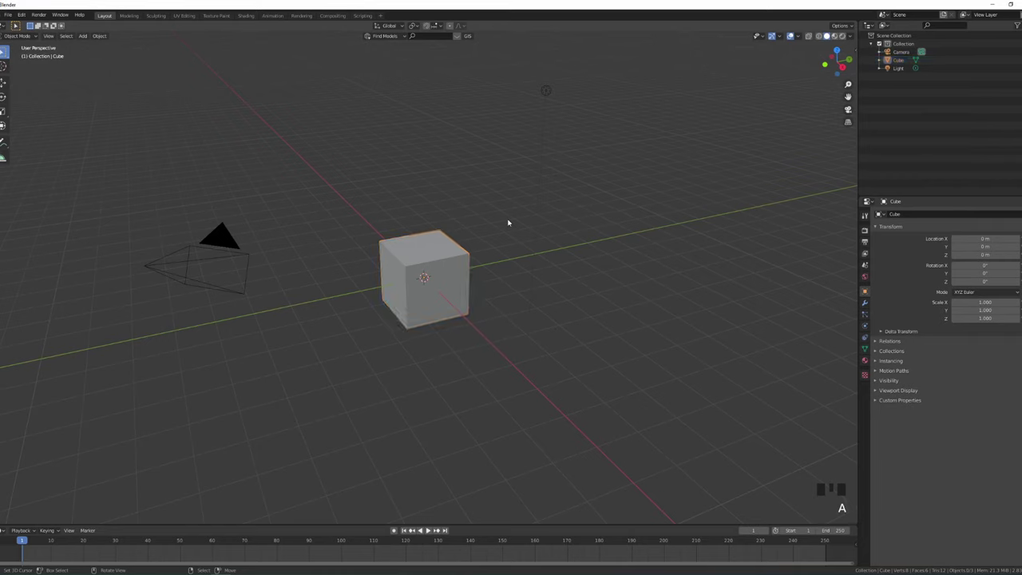
key(a)
click(407, 199)
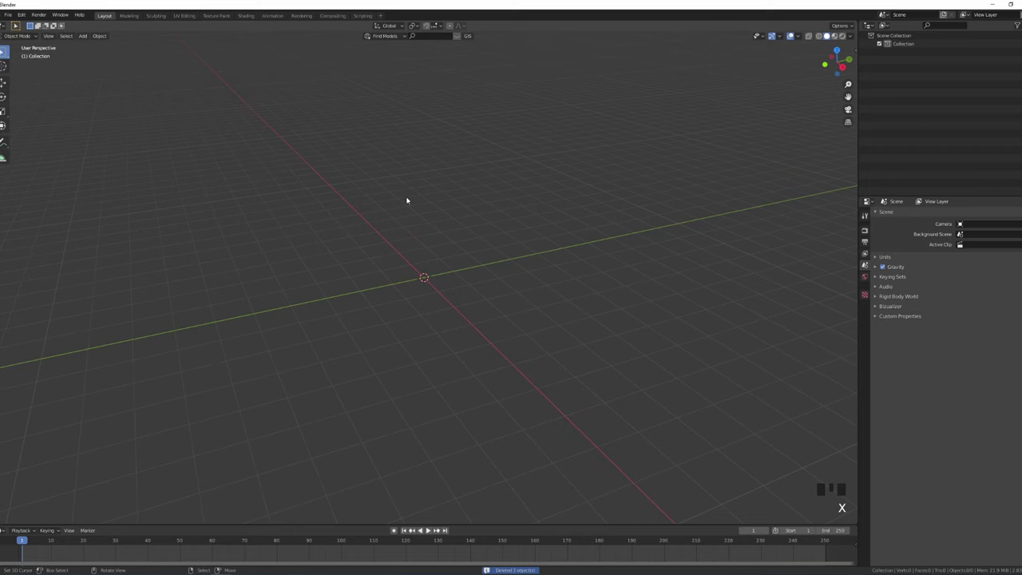
Add an ico sphere and, in front view, move it to about X 8.75 m, Z 3.5 m.
key(KP_1)
key(shift+a)
mouse_move(407, 200)
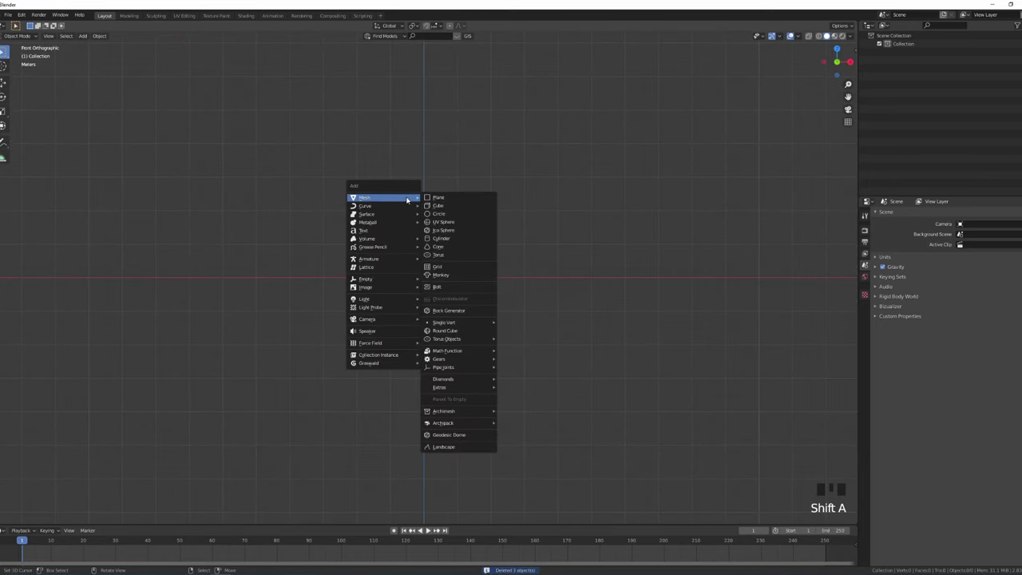
click(436, 231)
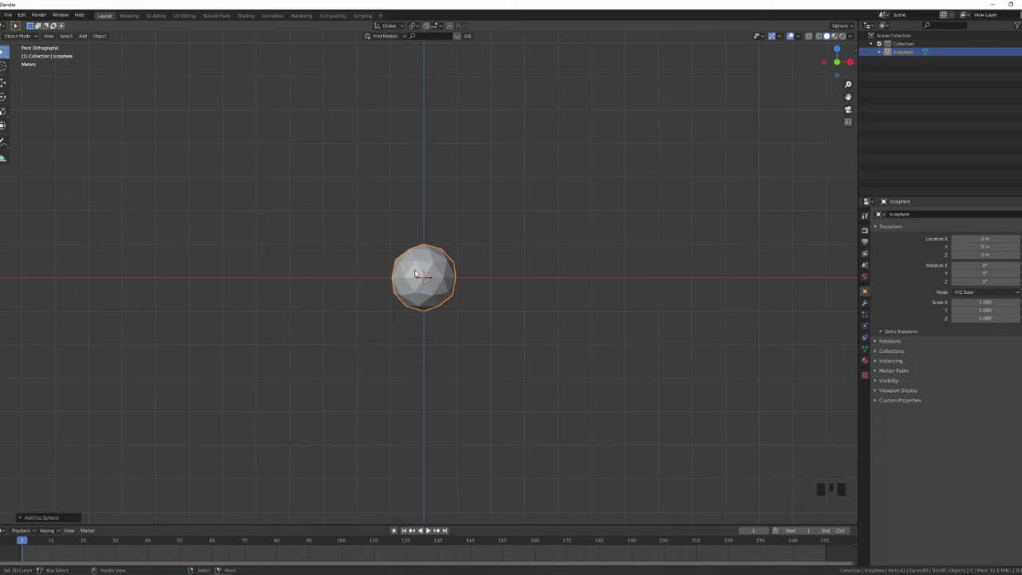
key(g)
click(708, 156)
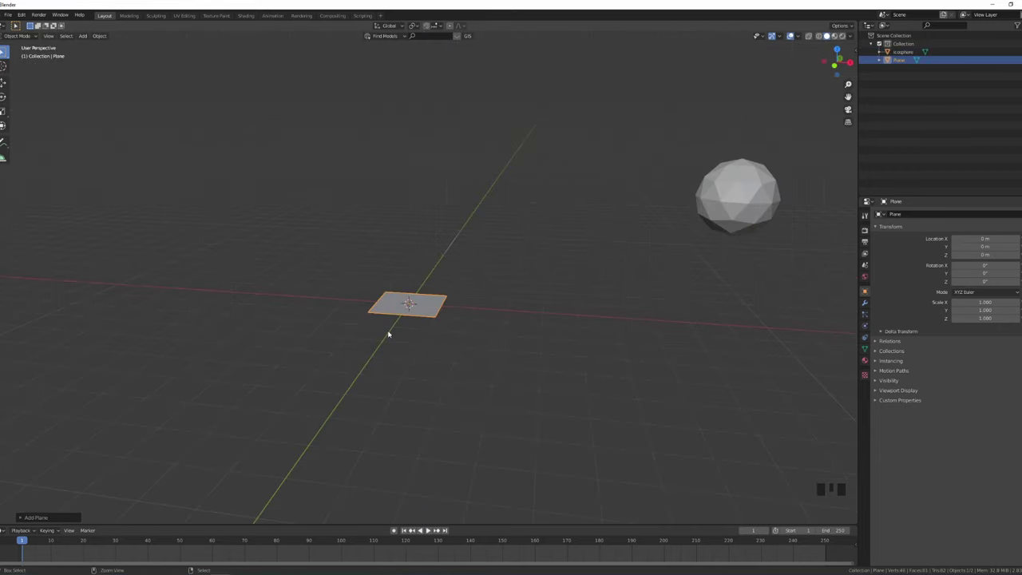
Undo the plane addition, then add a plane in front view and raise it 7 m along Z.
key(ctrl+z)
key(KP_1)
key(shift+a)
mouse_move(386, 330)
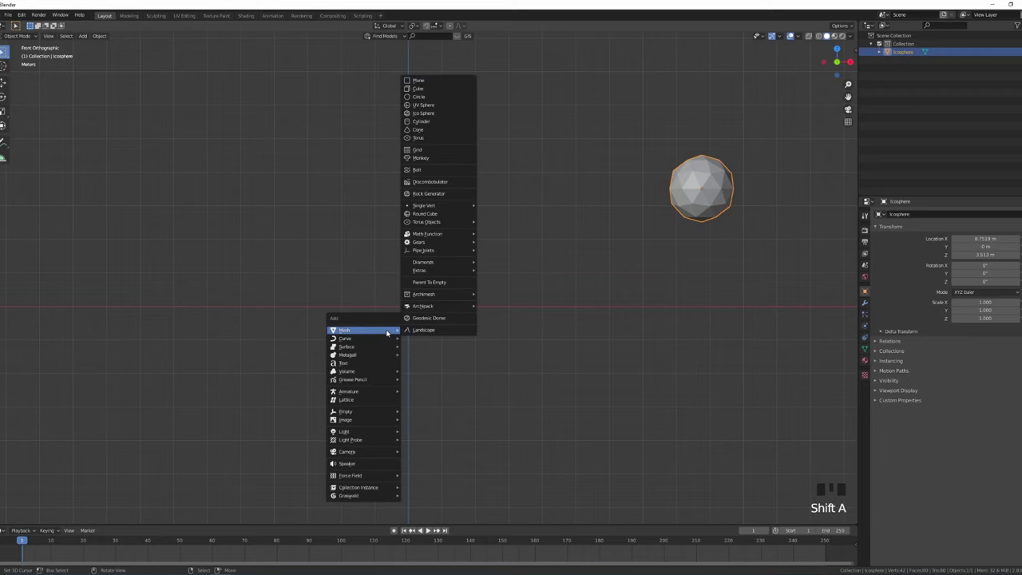
click(451, 84)
key(g)
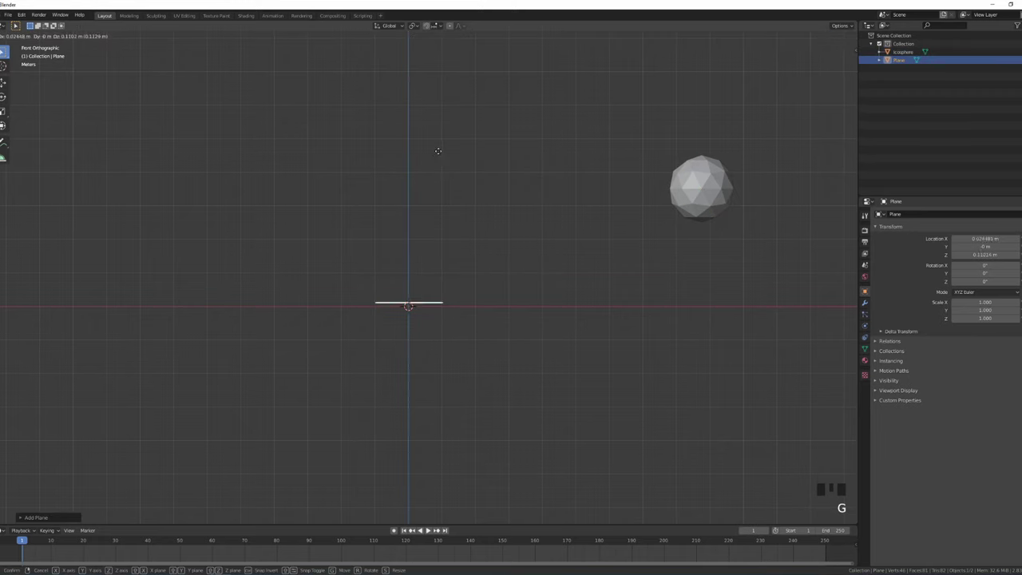
key(z)
click(465, 409)
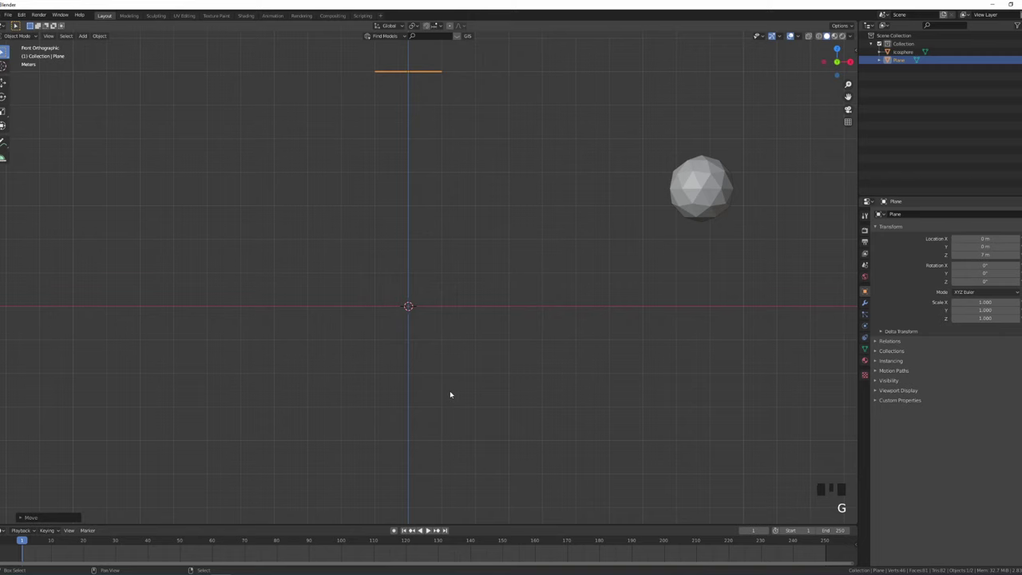
Add a cube at the origin and scale it to 5 in X and Y, keeping its Z scale at 1.
key(shift+a)
mouse_move(455, 391)
click(495, 150)
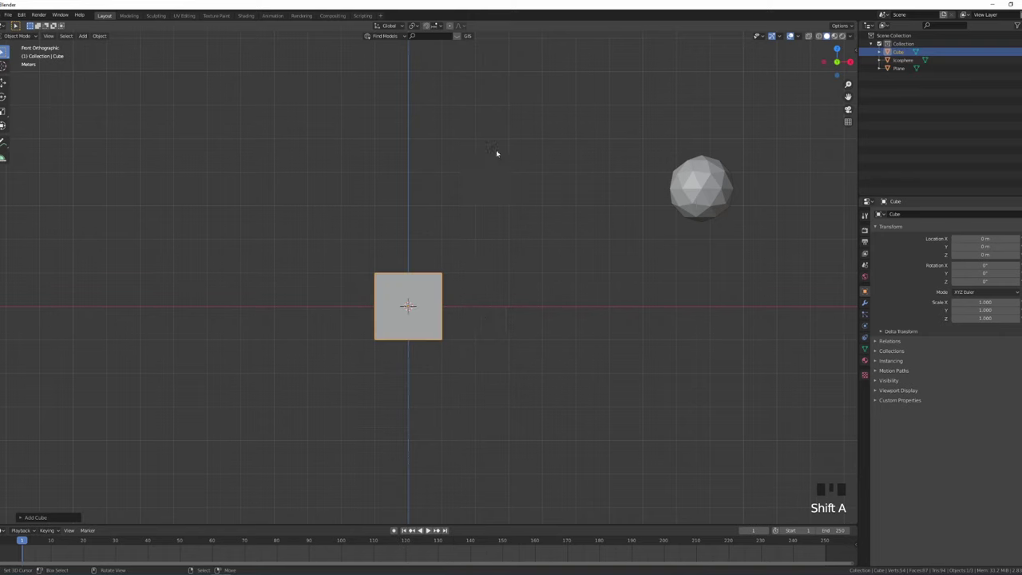
key(s)
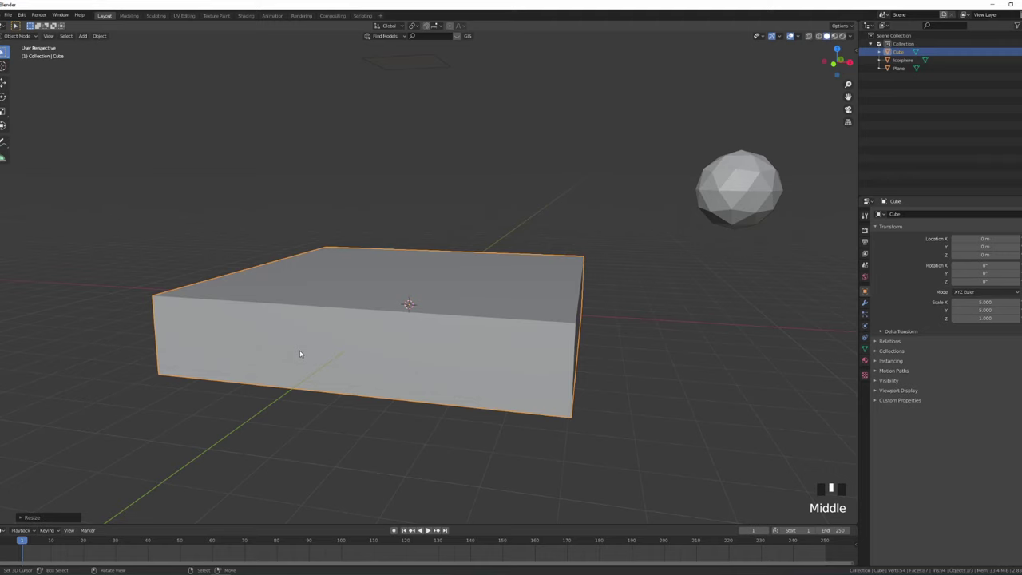
key(s)
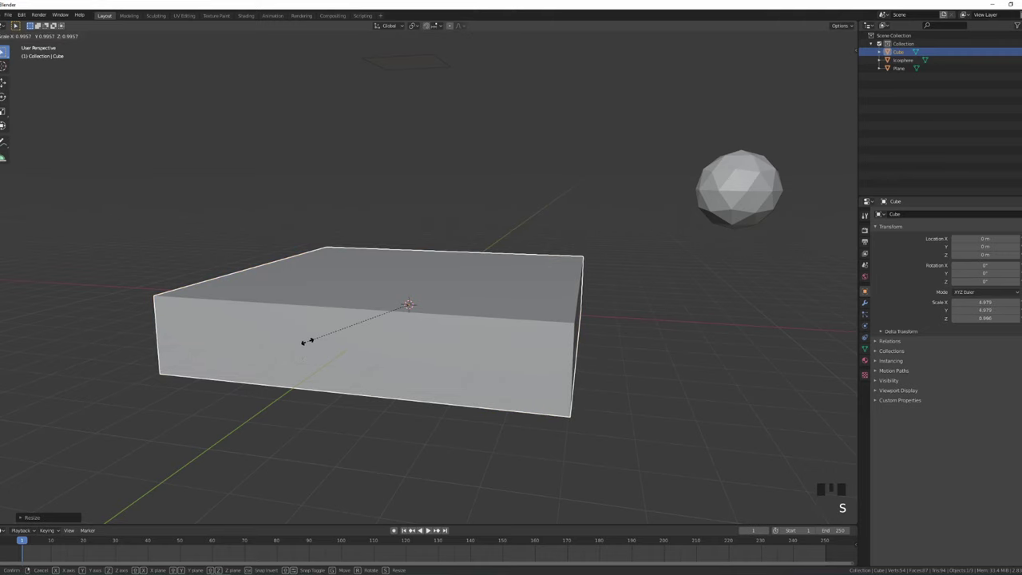
key(Escape)
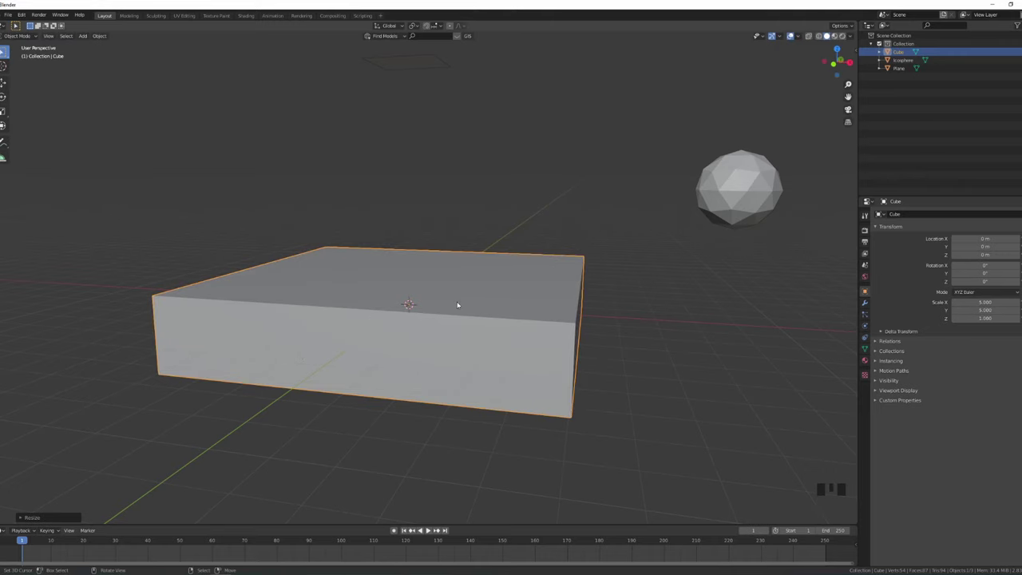
Inset the top face of the flattened cube slightly to form a thin rim in Edit Mode.
middle_drag(458, 305, 571, 332)
key(Tab)
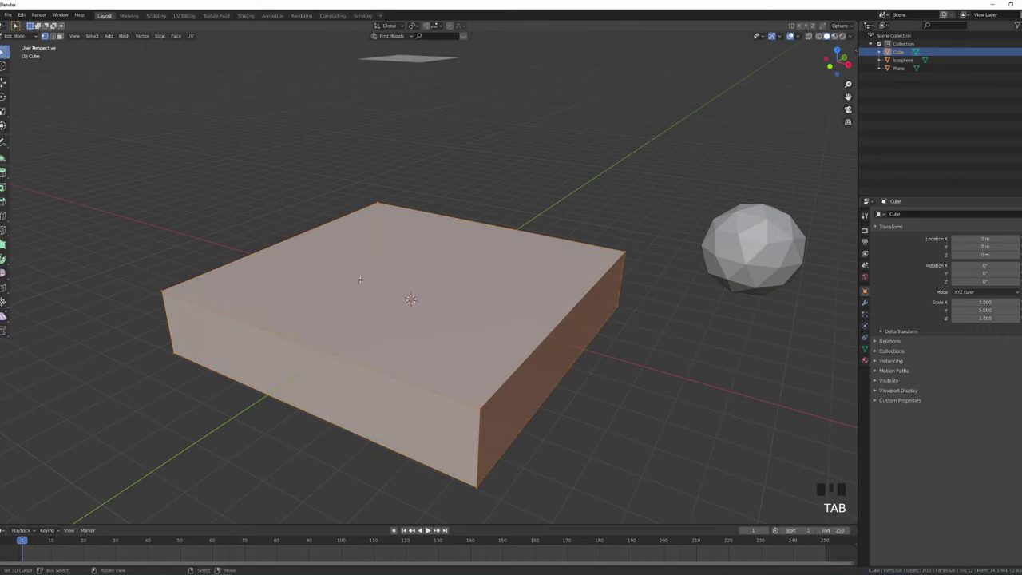
click(60, 36)
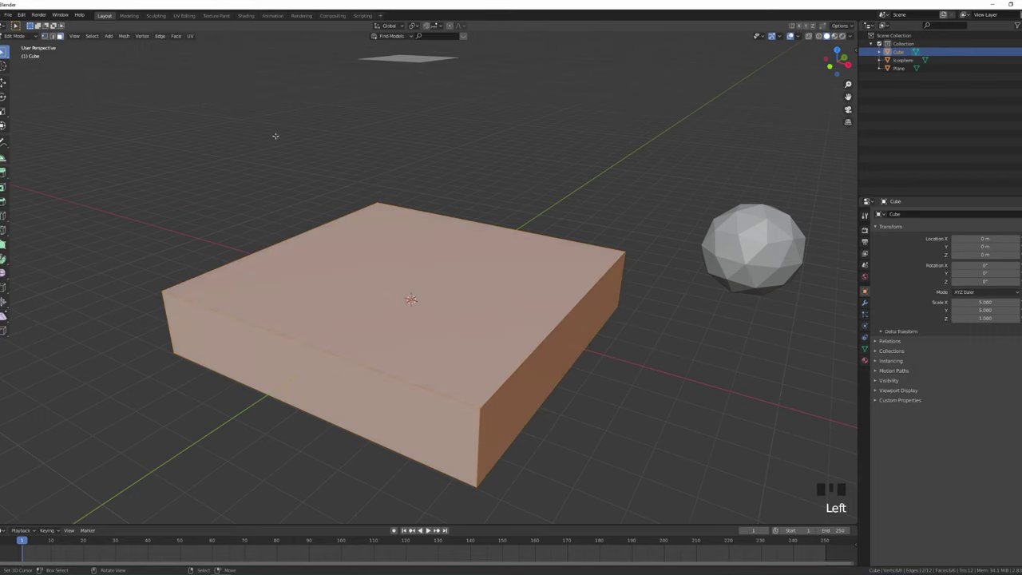
right_click(540, 261)
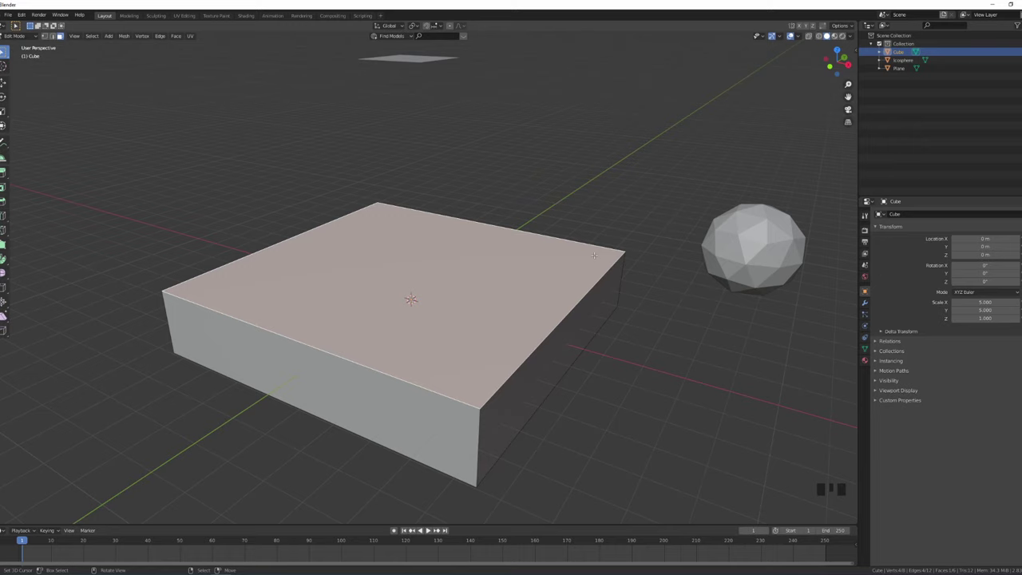
key(i)
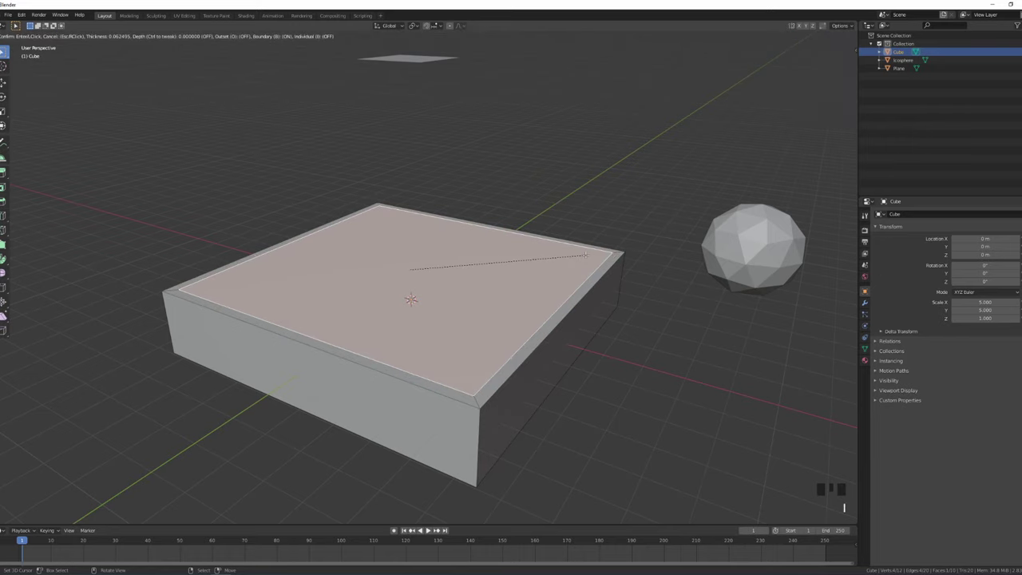
click(585, 255)
Extrude the inset top face down to just above the cube's base to hollow it into an open box.
middle_drag(585, 255, 507, 247)
key(KP_1)
key(z)
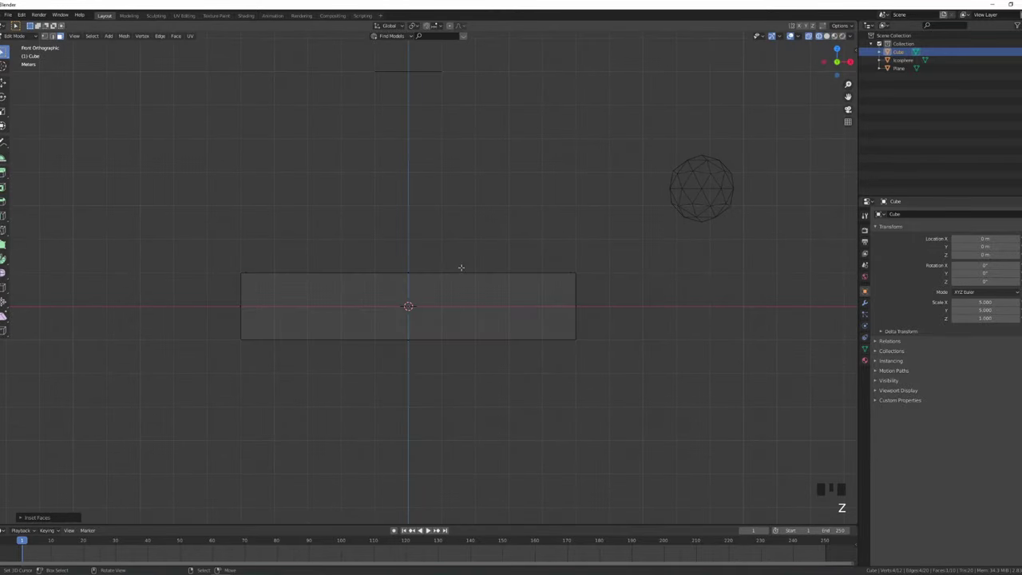
scroll(496, 340, up, 1)
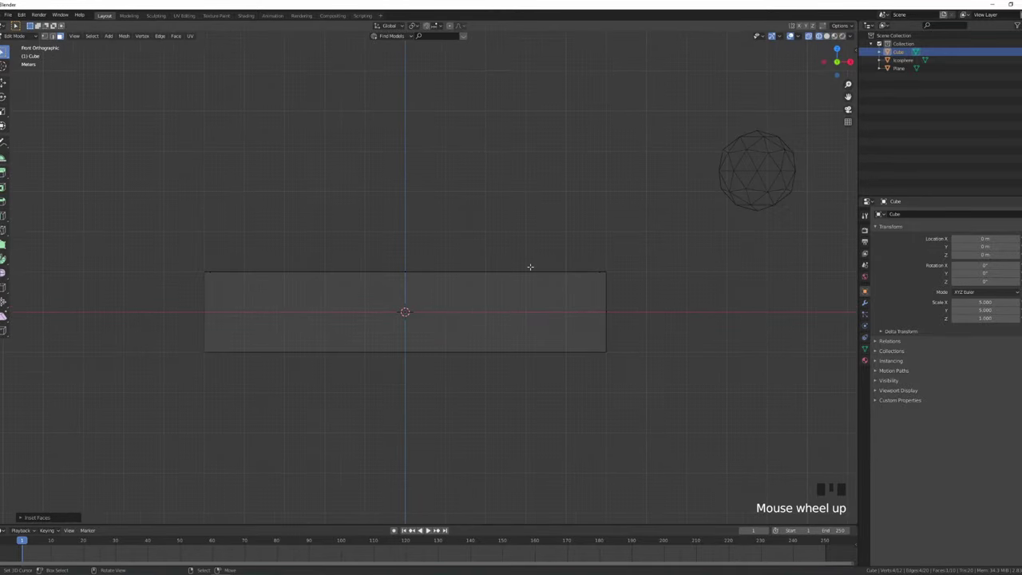
key(e)
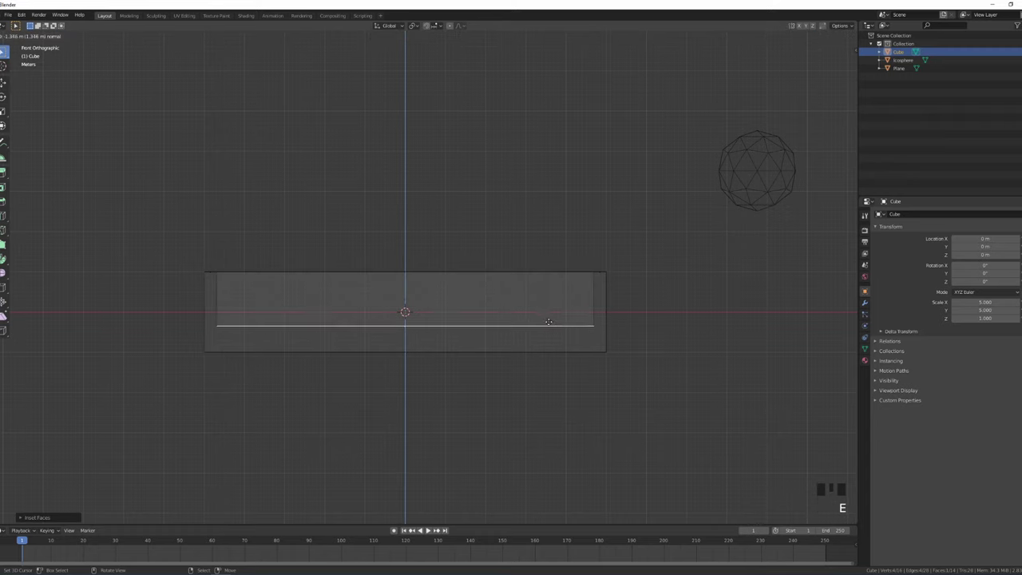
click(556, 333)
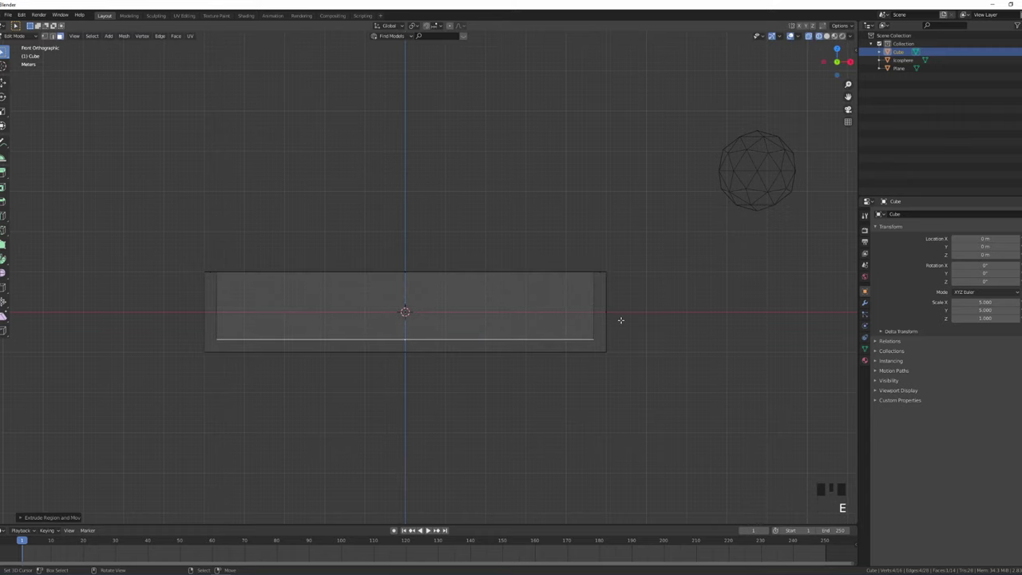
mouse_move(620, 320)
middle_down()
mouse_move(578, 333)
mouse_move(489, 325)
mouse_move(516, 327)
middle_up()
key(Tab)
Select the whole box mesh, return to Object Mode and apply the box's object transform.
key(Tab)
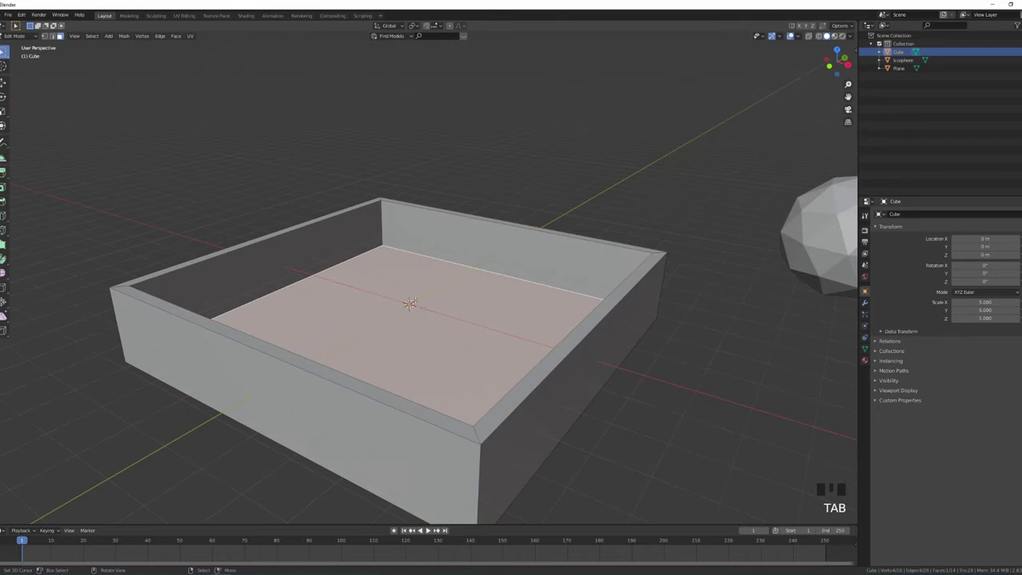
key(a)
key(a)
key(a)
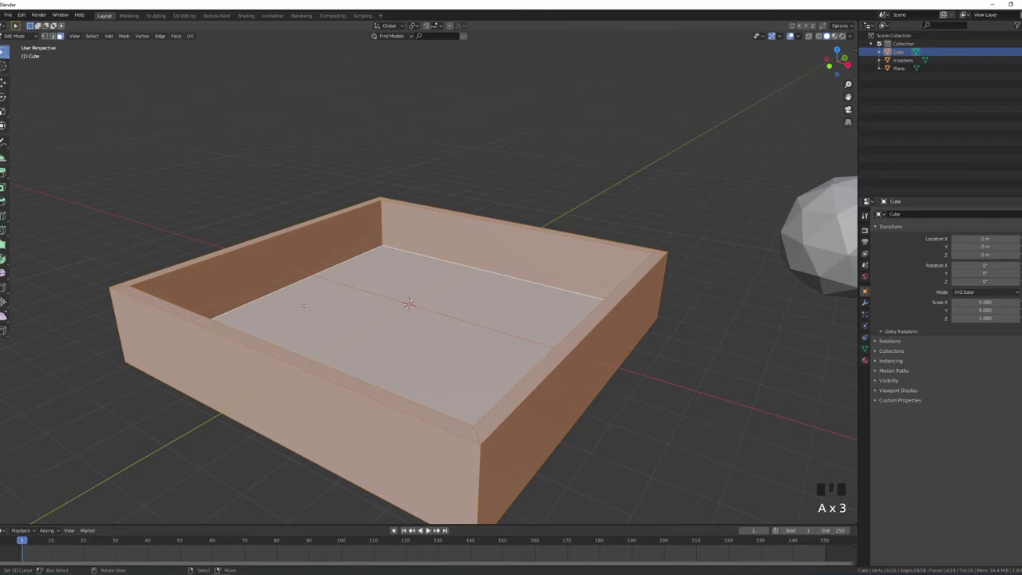
key(Tab)
middle_drag(293, 322, 276, 272)
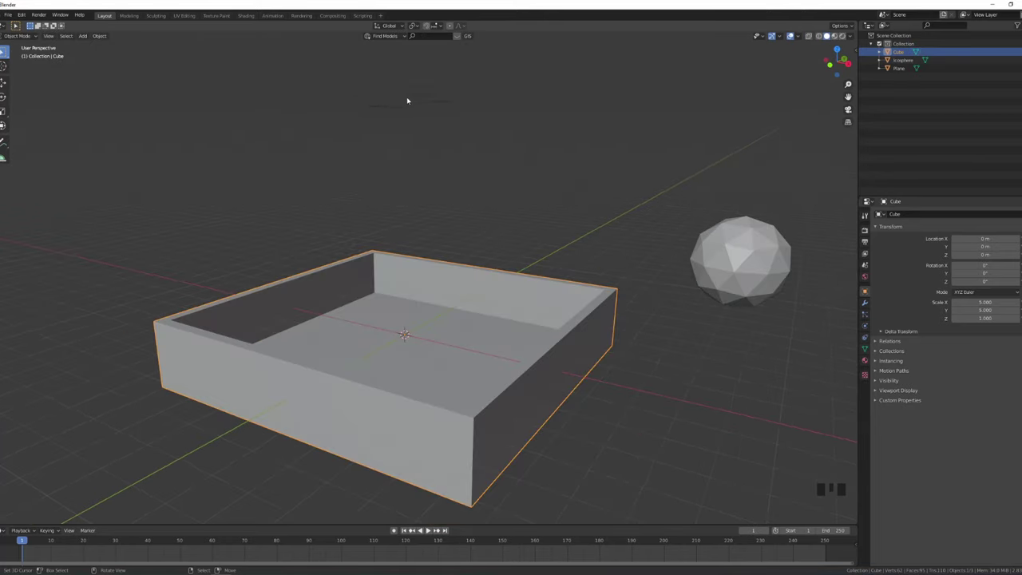
key(ctrl+a)
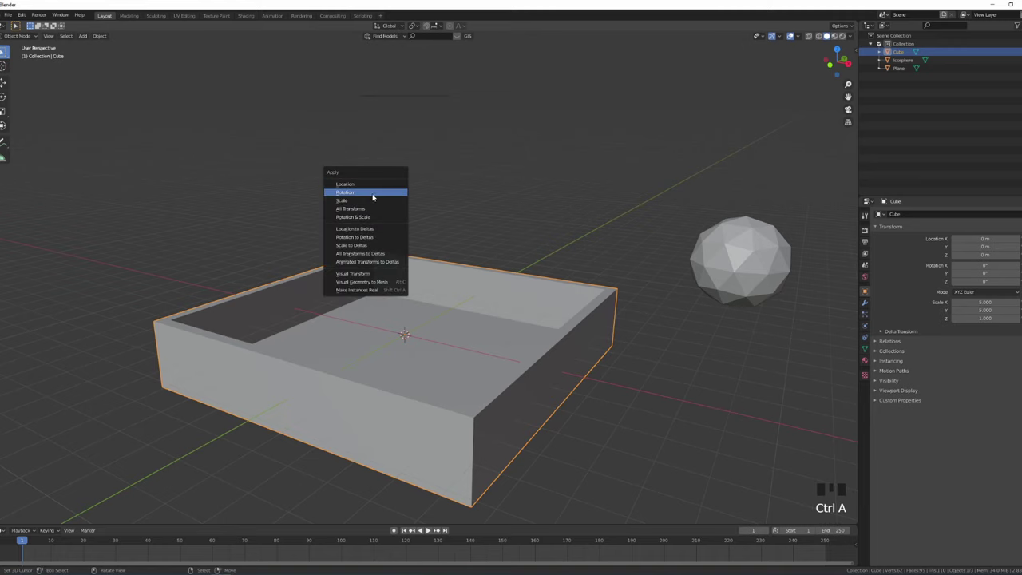
click(373, 194)
Scale the raised plane to about 3.25 in X and Y, leaving Z locked.
middle_drag(372, 206, 448, 208)
key(KP_1)
click(423, 144)
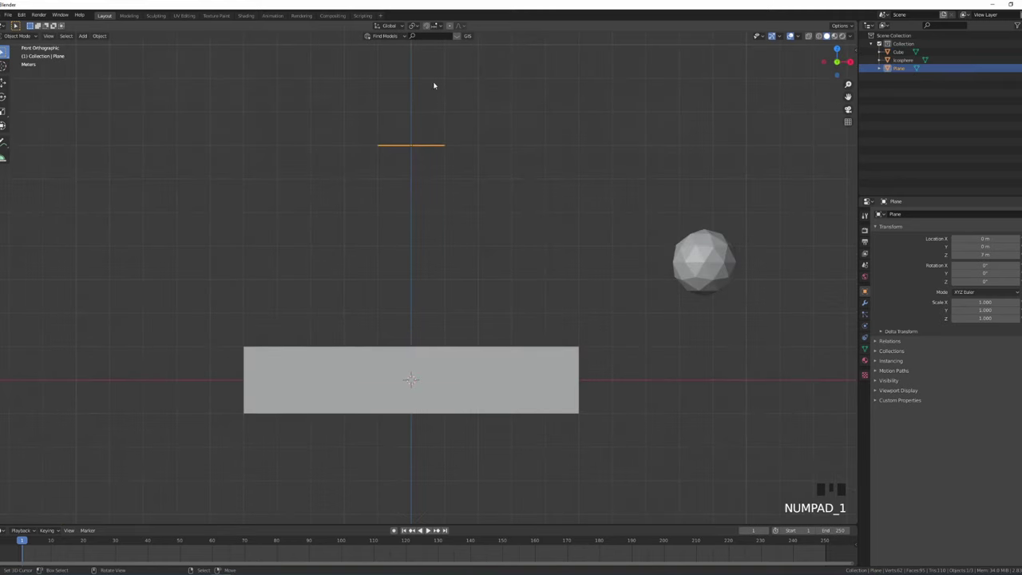
shift+middle_drag(417, 154, 421, 219)
scroll(447, 261, up, 2)
scroll(448, 253, down, 5)
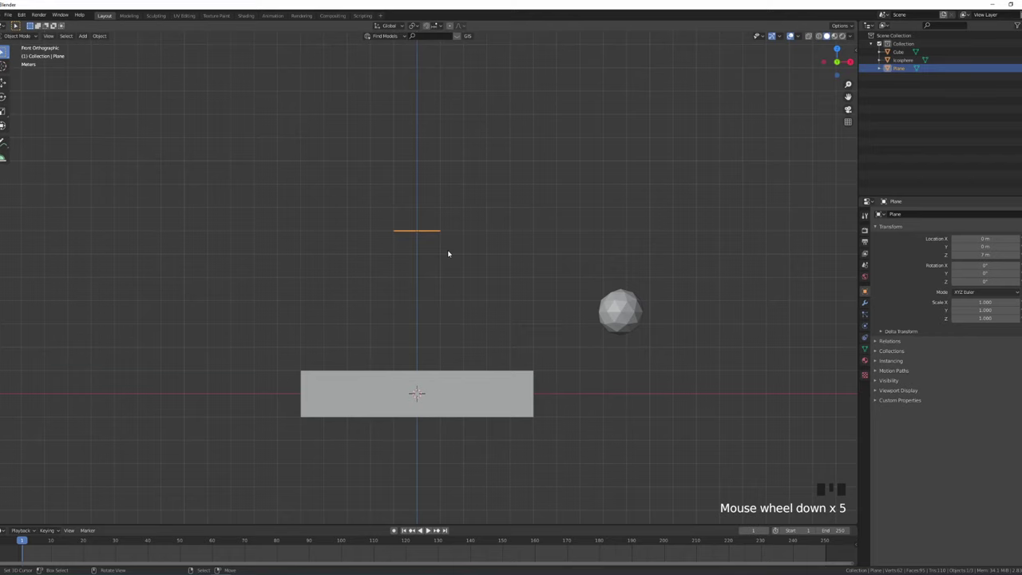
middle_drag(447, 253, 456, 264)
key(s)
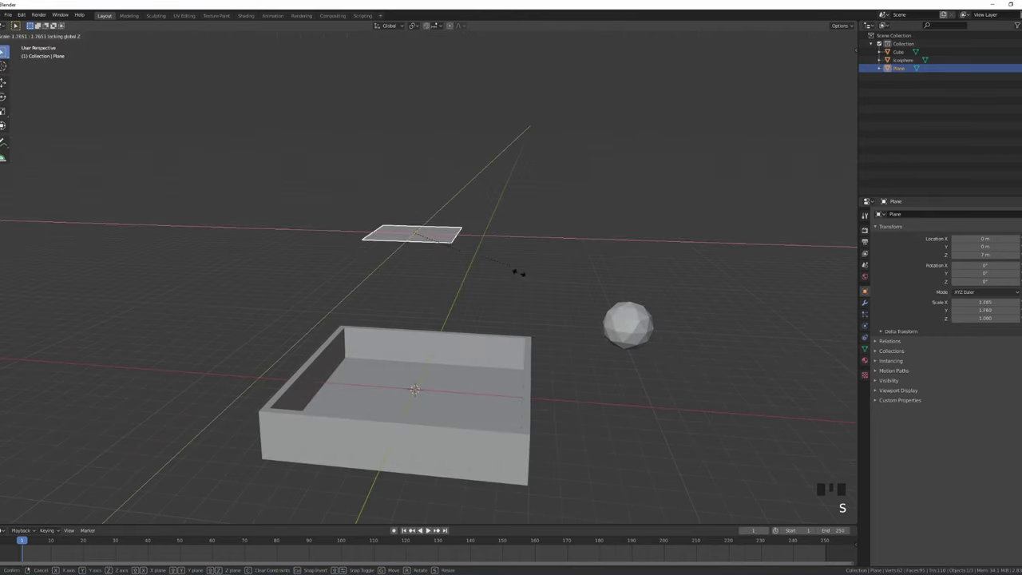
click(601, 299)
Apply the scale of the enlarged plane.
mouse_move(599, 299)
middle_down()
mouse_move(582, 405)
mouse_move(612, 294)
middle_up()
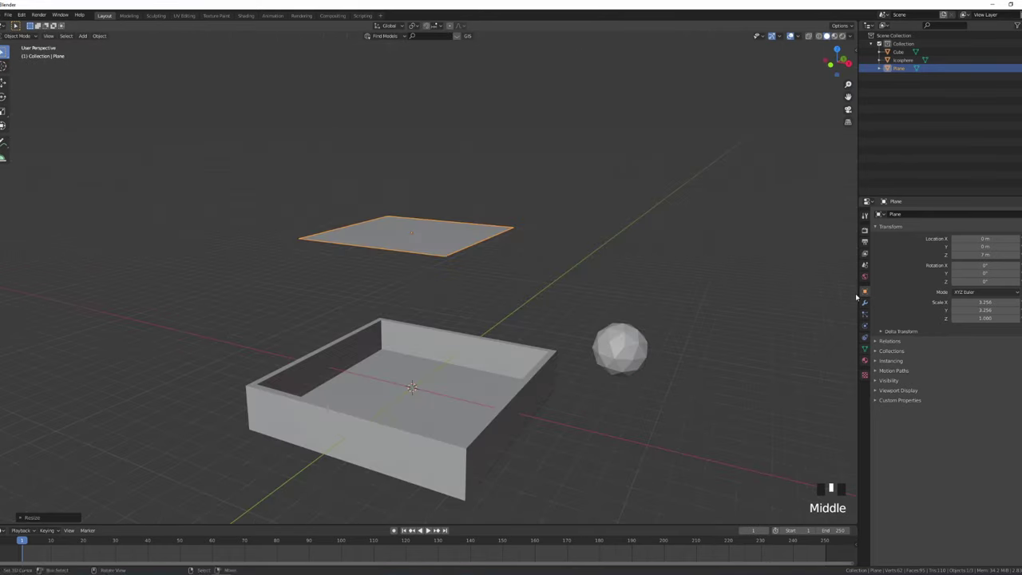
key(ctrl+a)
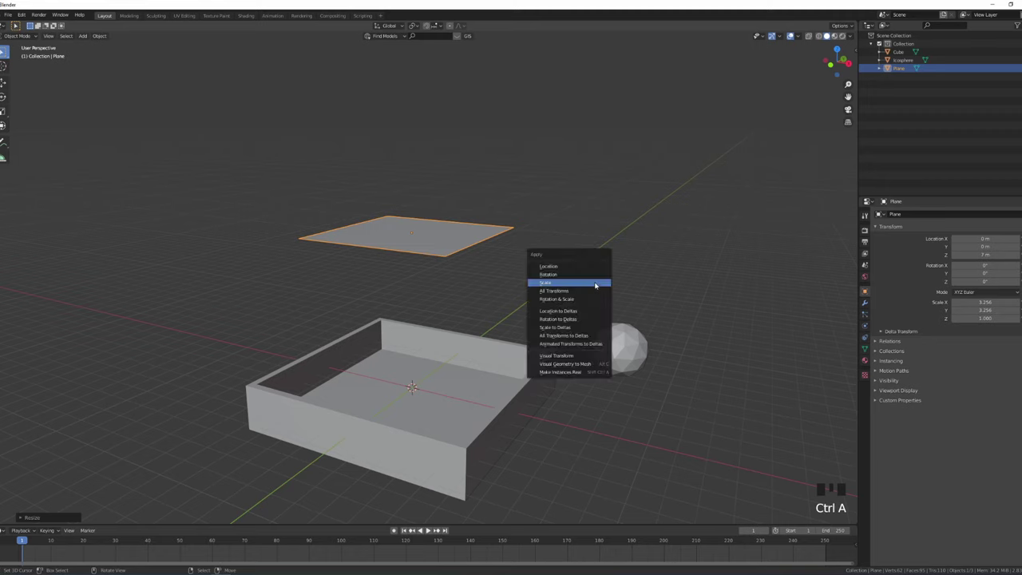
click(599, 284)
Add an emitter particle system to the plane above the box.
shift+middle_drag(612, 336, 617, 308)
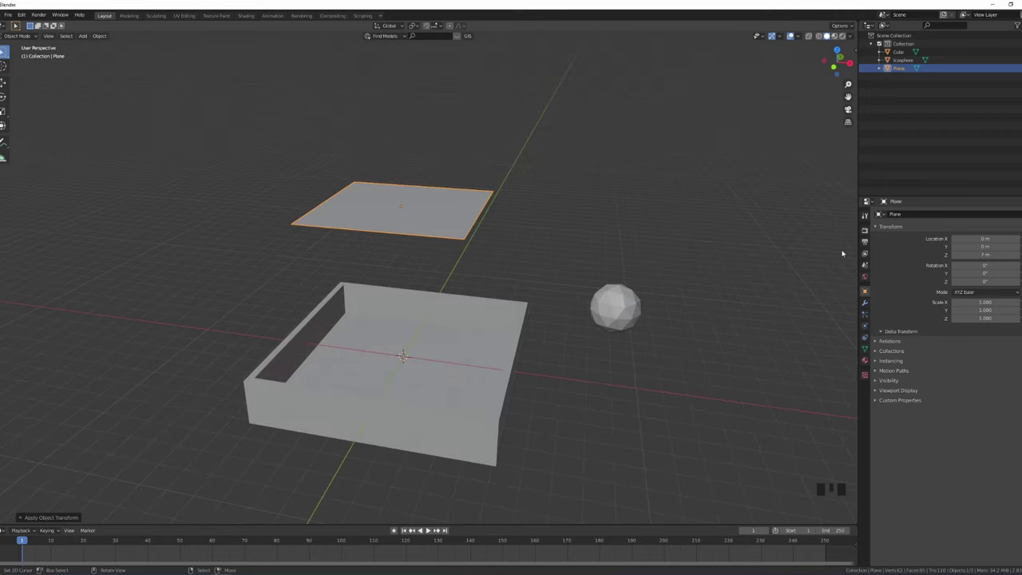
click(864, 315)
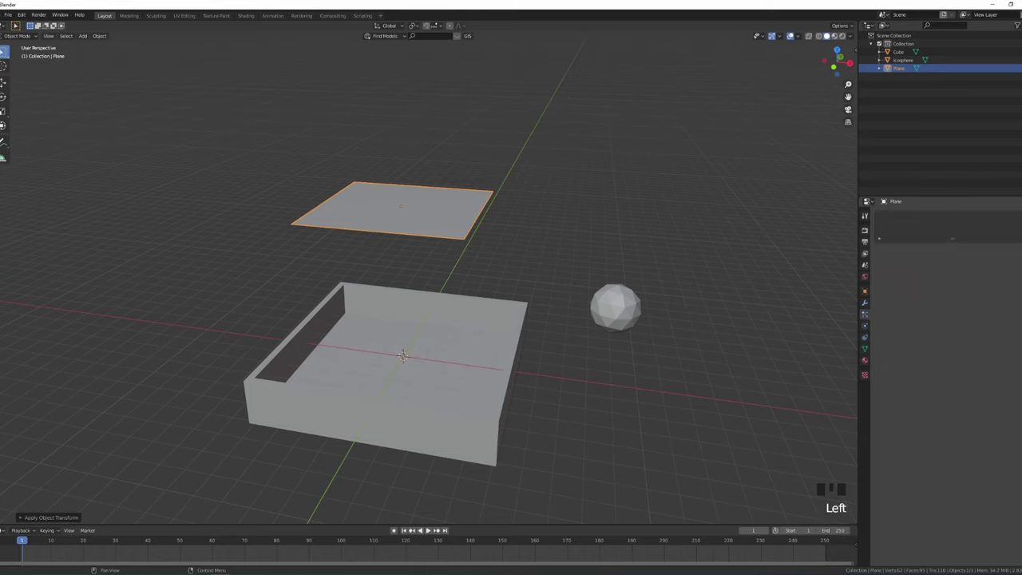
click(1010, 216)
Play the animation to preview the particles falling from the plane toward the box.
middle_drag(674, 228, 416, 204)
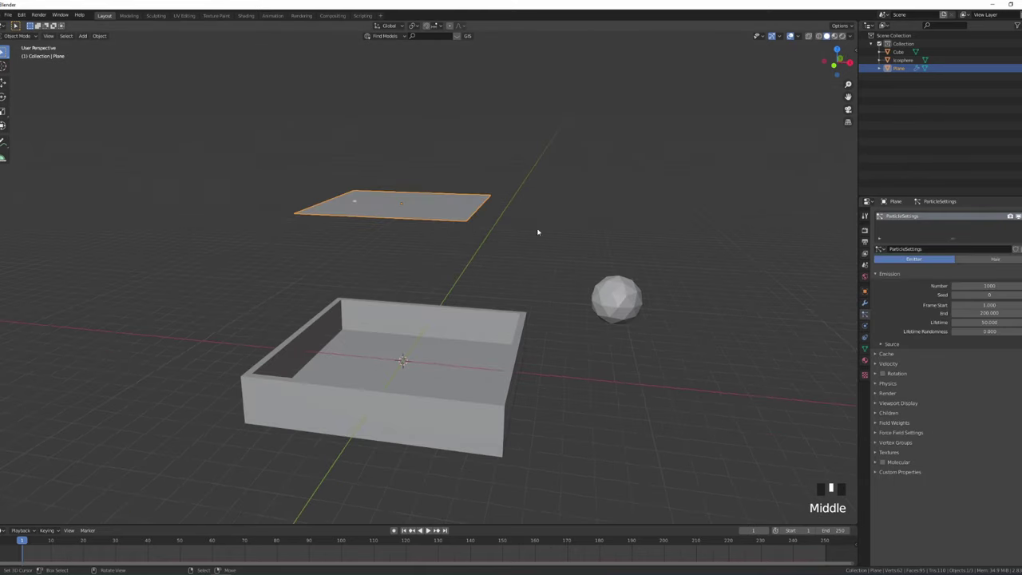
key(alt+a)
scroll(379, 222, up, 3)
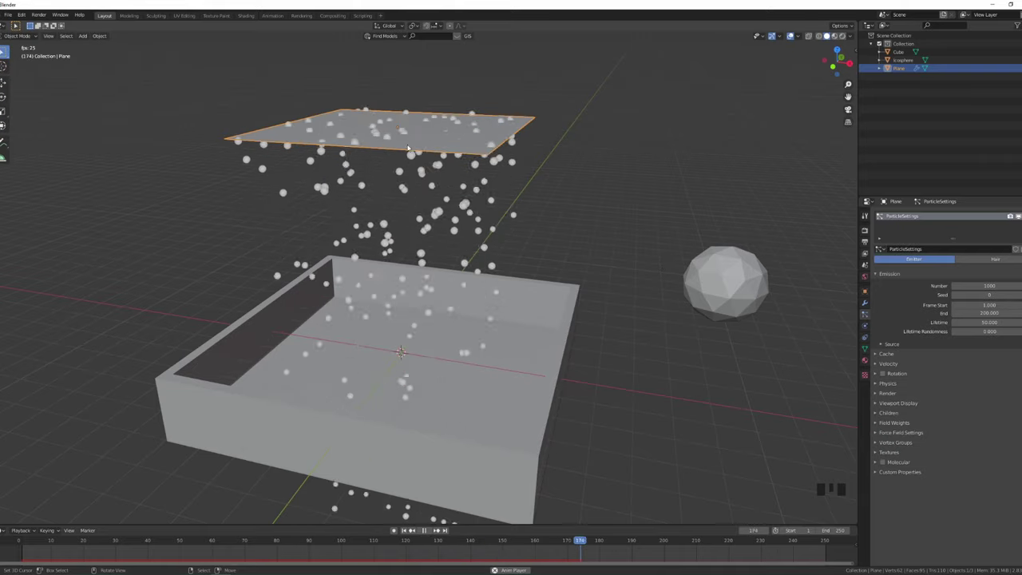
click(293, 540)
Render the plane's particles as objects, using the ico sphere as the instance object.
click(897, 415)
click(888, 393)
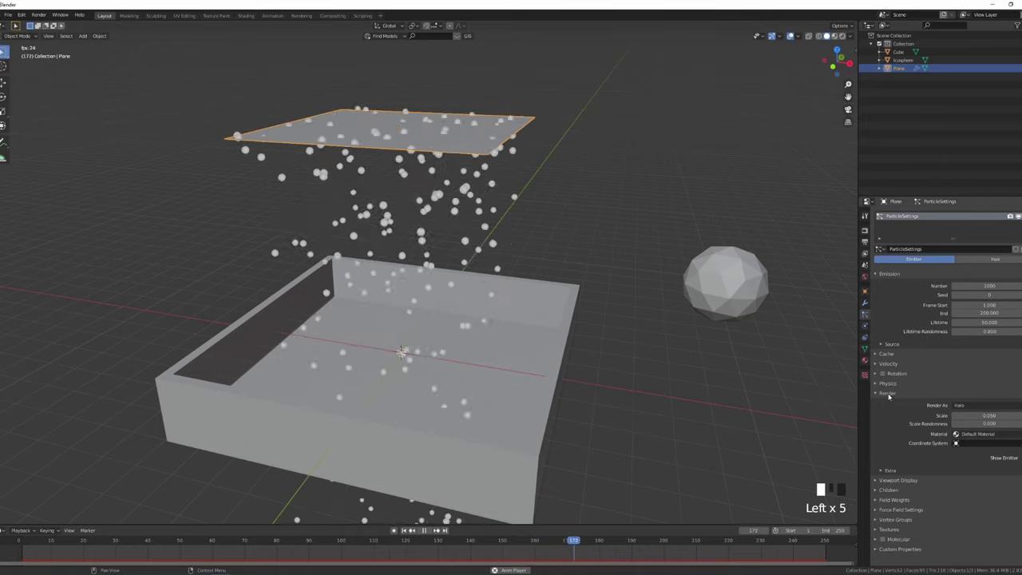
click(982, 405)
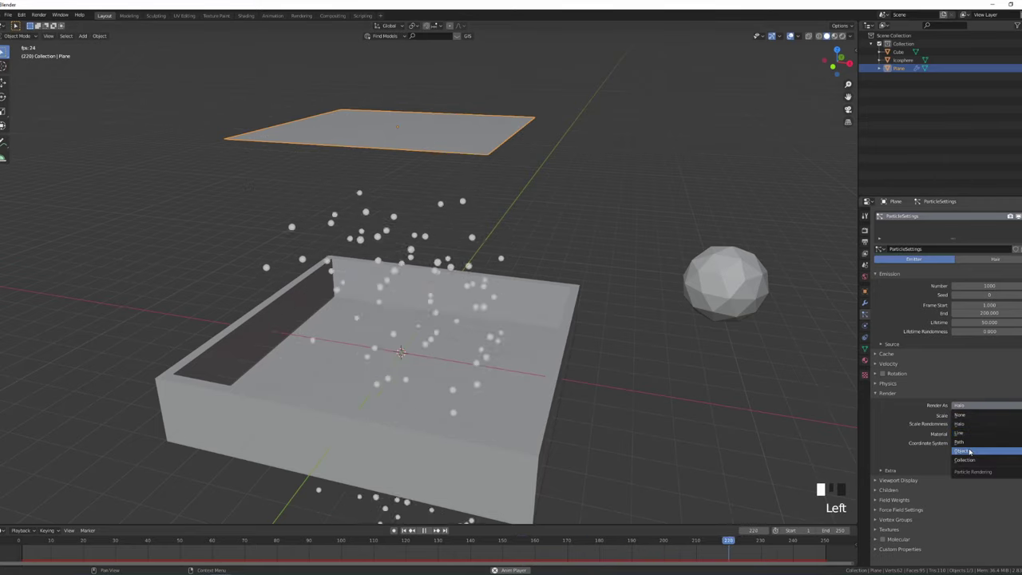
click(998, 442)
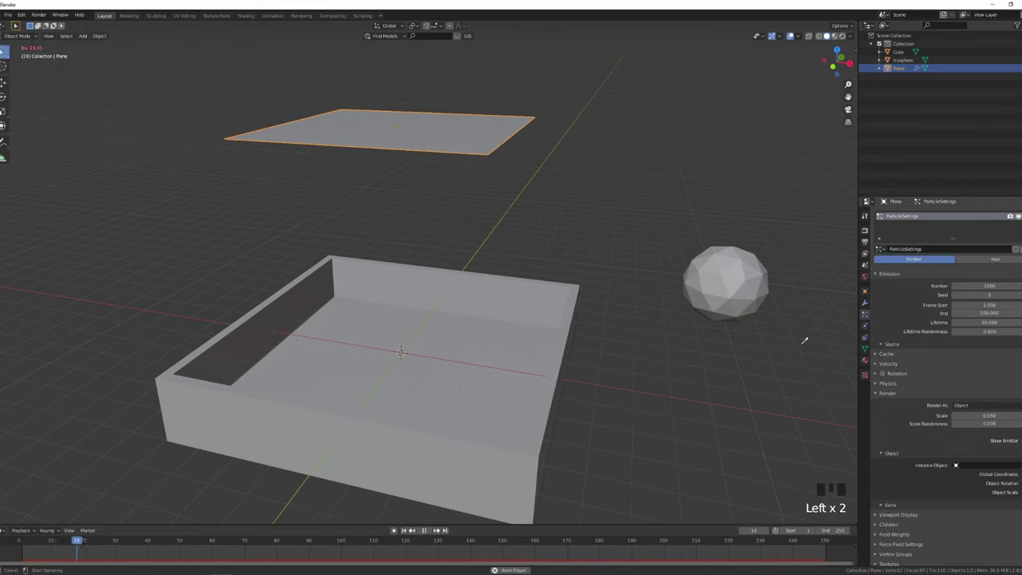
click(757, 272)
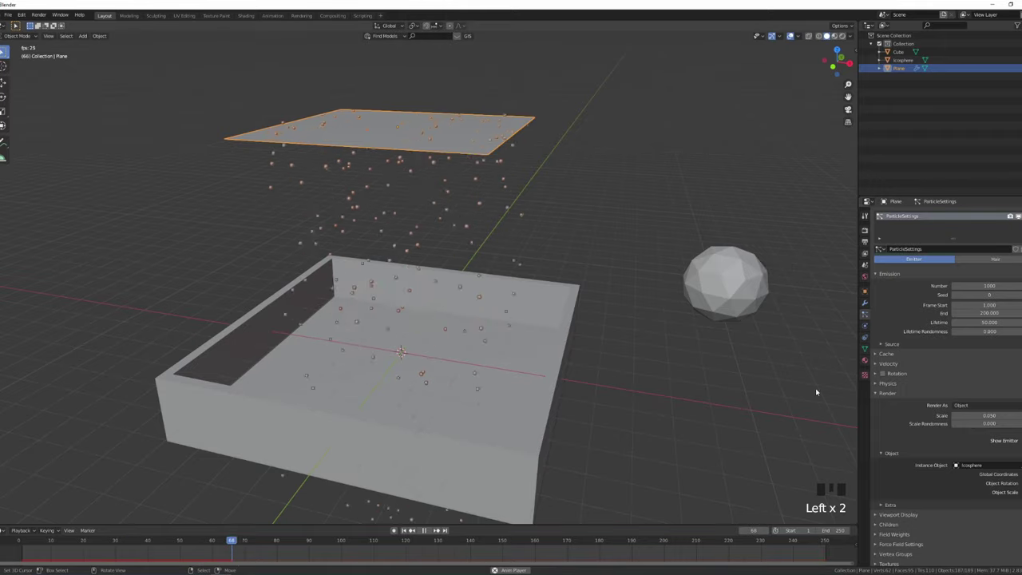
Set the render scale of the ico sphere particles to 0.240.
drag(989, 415, 1000, 416)
middle_drag(559, 344, 607, 346)
click(607, 347)
mouse_move(562, 316)
middle_down()
mouse_move(570, 336)
mouse_move(538, 328)
mouse_move(567, 308)
middle_up()
scroll(559, 313, up, 2)
scroll(541, 331, down, 3)
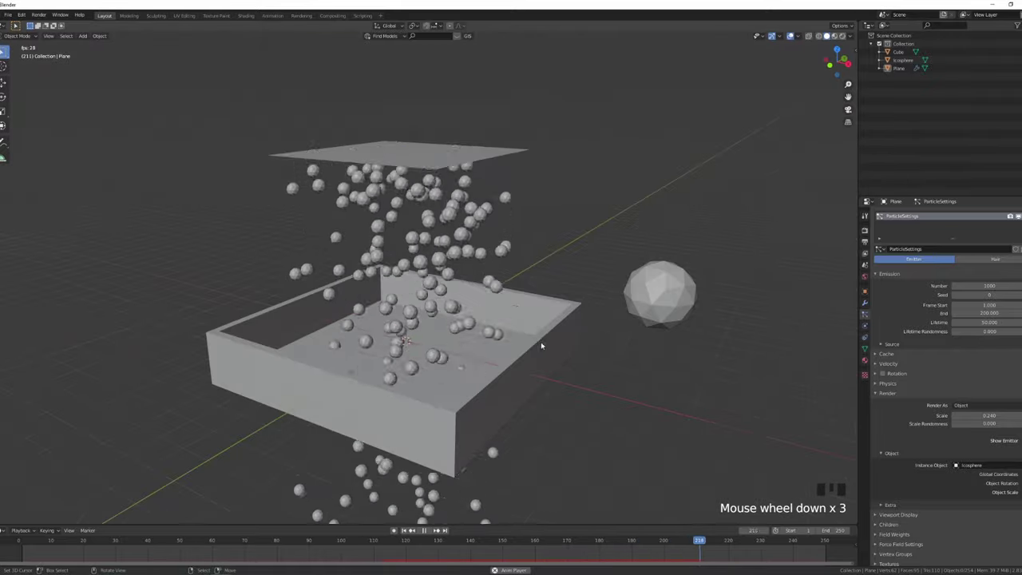
Enable collision physics on the open box so the falling particles hit it.
middle_drag(541, 346, 536, 342)
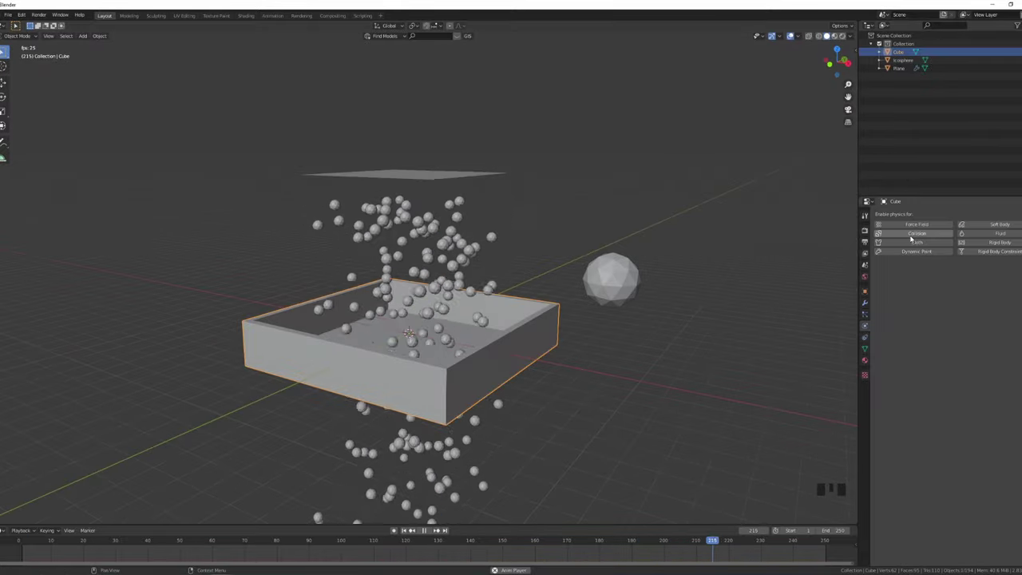
click(916, 232)
shift+middle_click(548, 392)
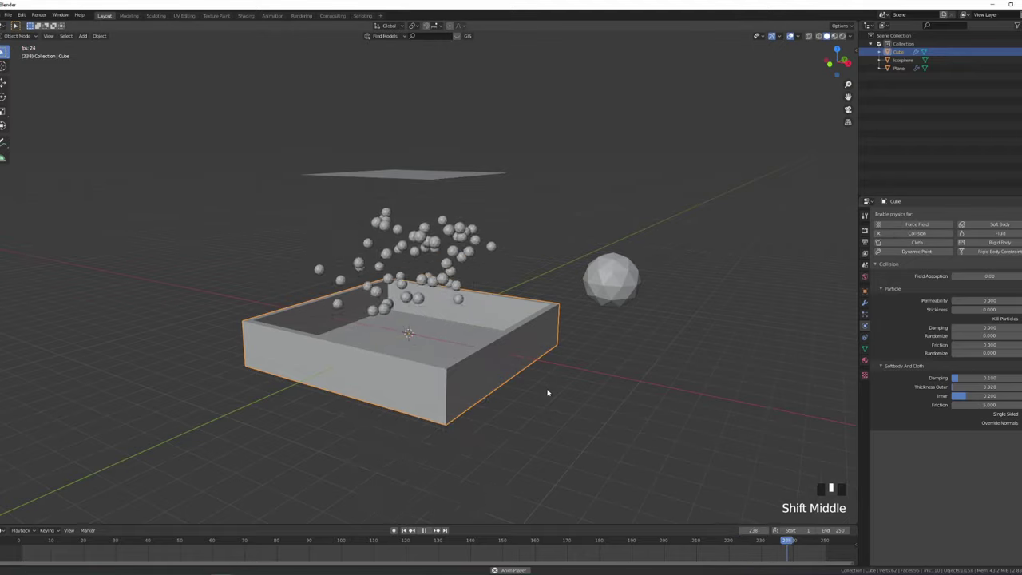
shift+middle_drag(547, 393, 559, 372)
scroll(559, 372, up, 1)
Set the box's particle collision friction to 0.5 and its particle damping to 0.7.
click(973, 395)
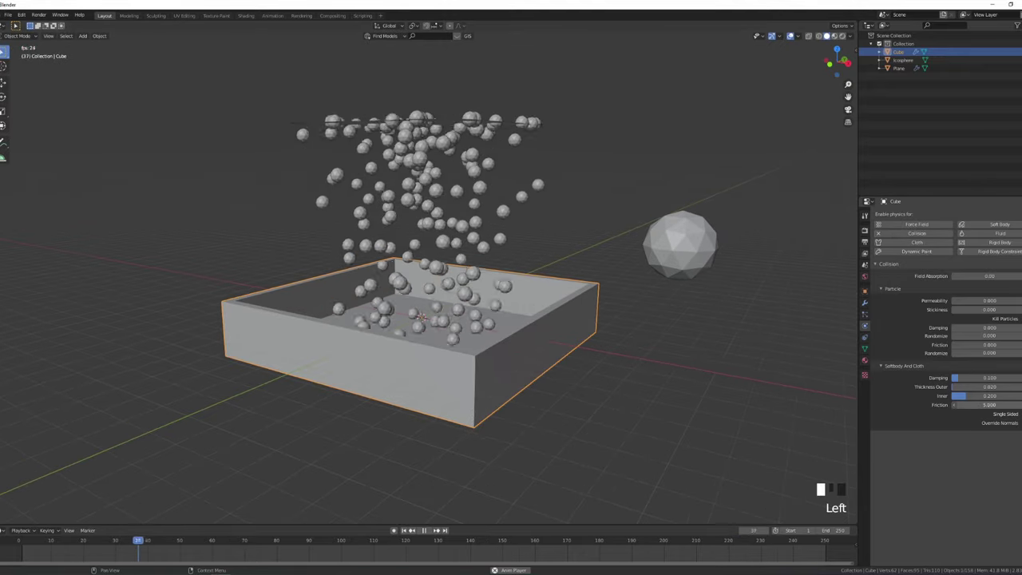
click(973, 394)
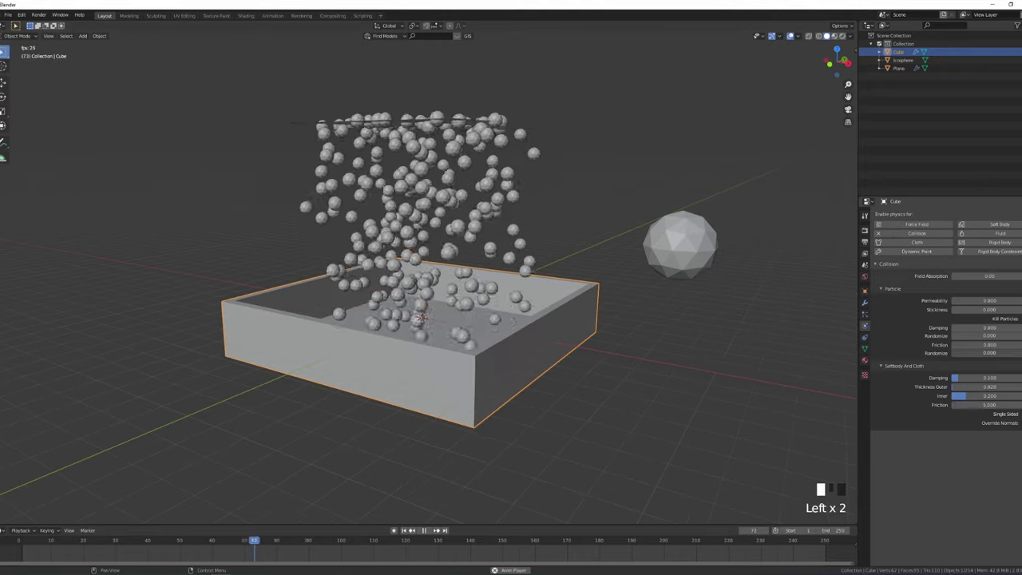
click(972, 344)
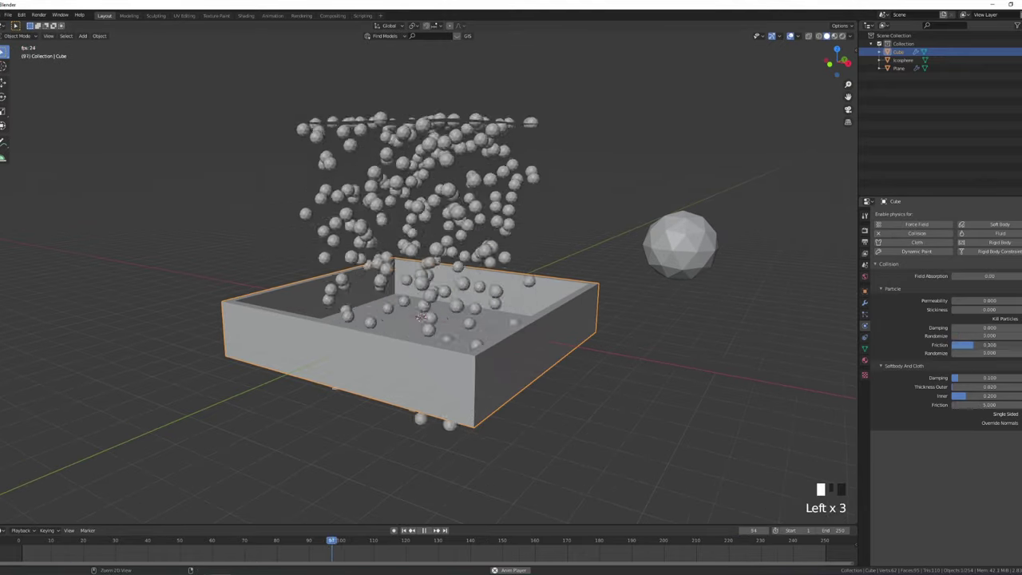
click(973, 327)
scroll(602, 338, up, 2)
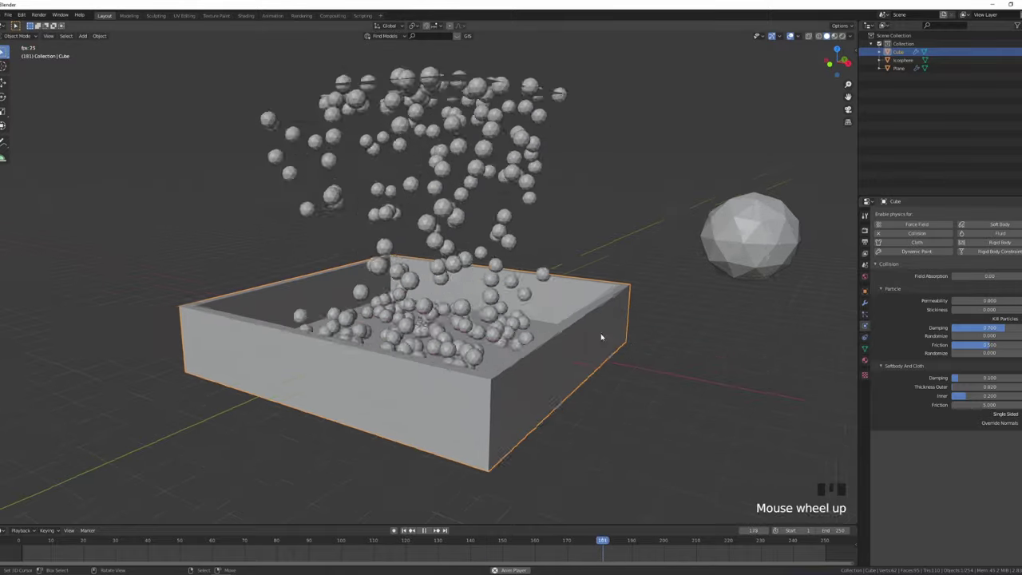
Inspect the thickness of the box's floor in an X-ray front view, and watch the spheres land inside the box.
shift+middle_drag(599, 339, 554, 336)
key(KP_1)
key(alt+z)
scroll(571, 346, up, 3)
scroll(379, 330, up, 2)
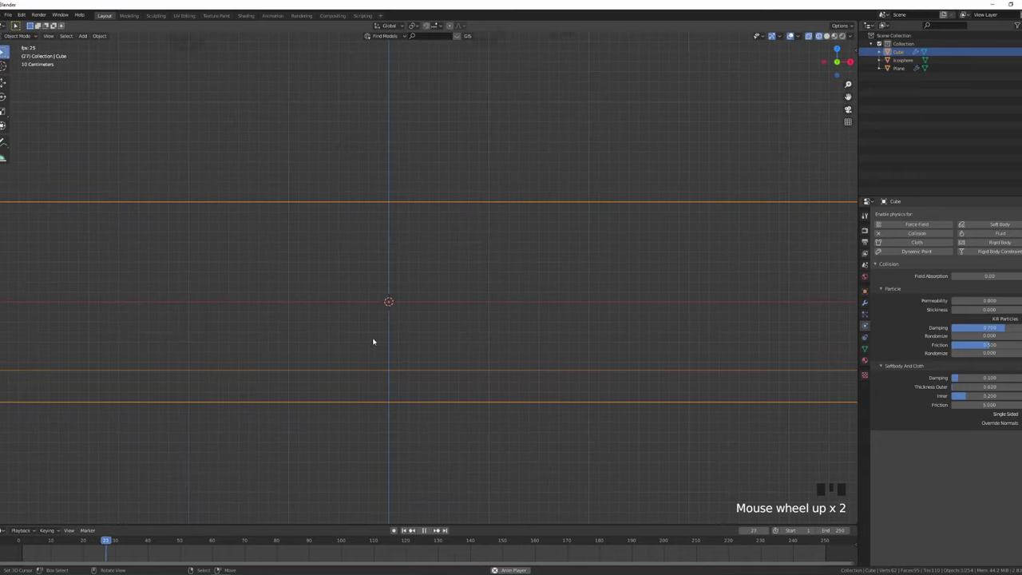
scroll(497, 344, down, 2)
middle_drag(408, 372, 478, 320)
key(alt+z)
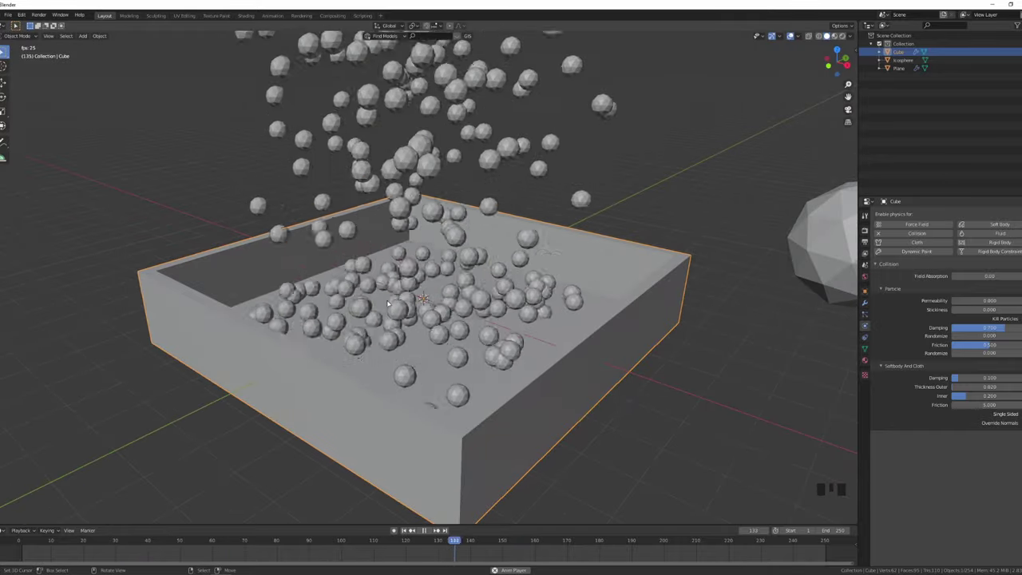
scroll(389, 303, down, 5)
shift+middle_drag(388, 303, 394, 299)
scroll(391, 301, up, 4)
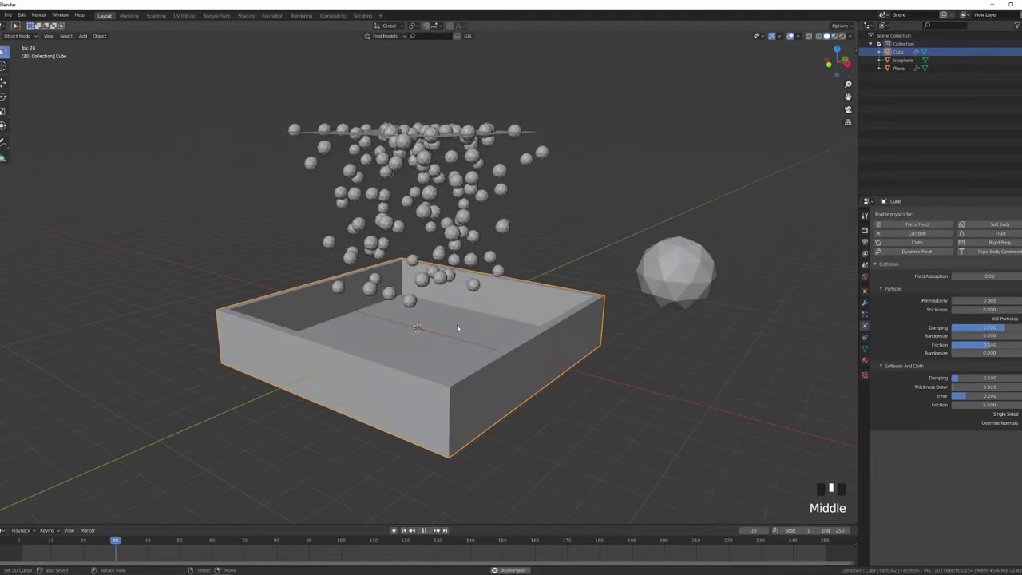
right_click(539, 355)
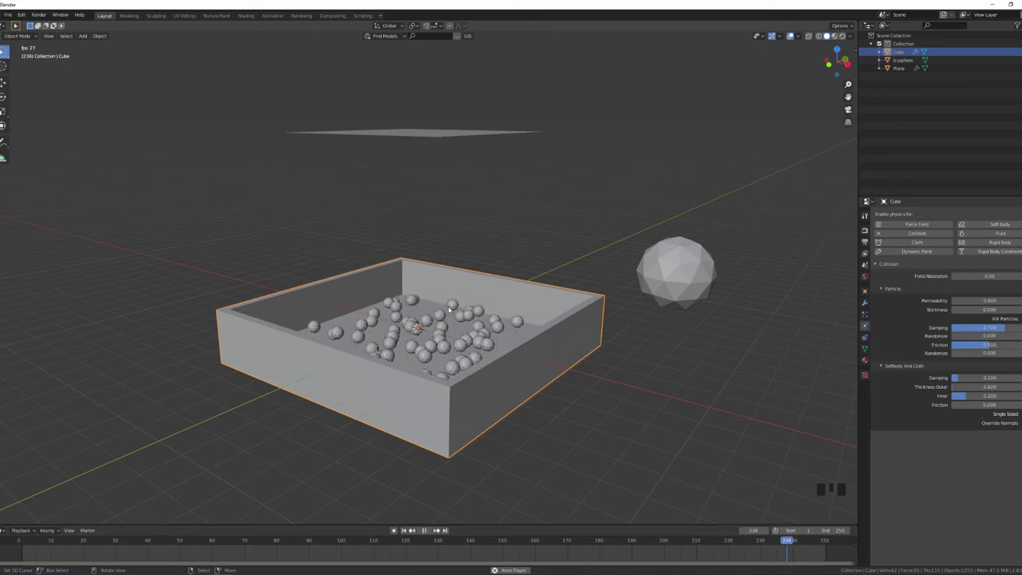
Set the scene's end frame, the plane's particle emission end and the particle lifetime all to 150.
right_click(452, 144)
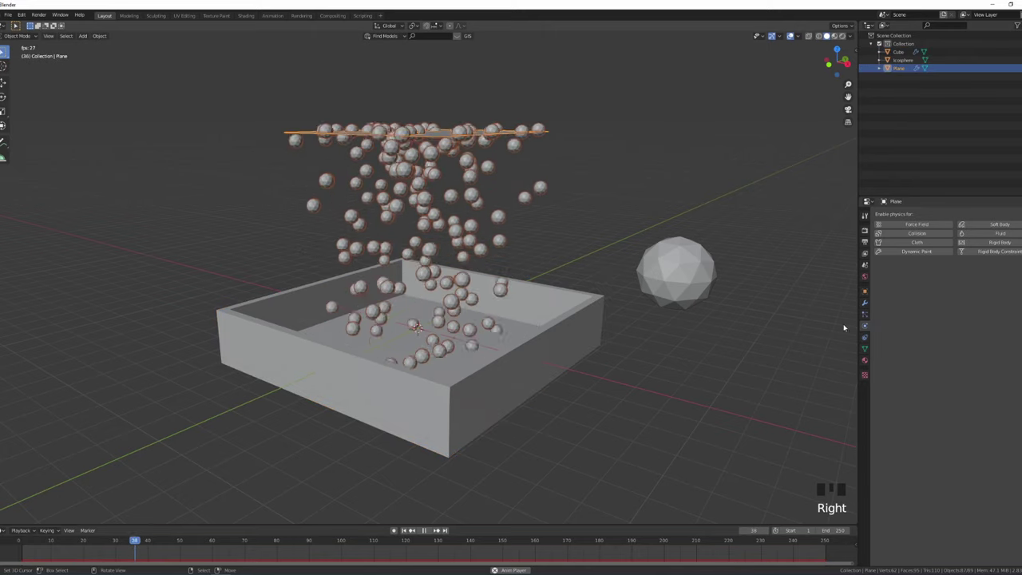
click(864, 314)
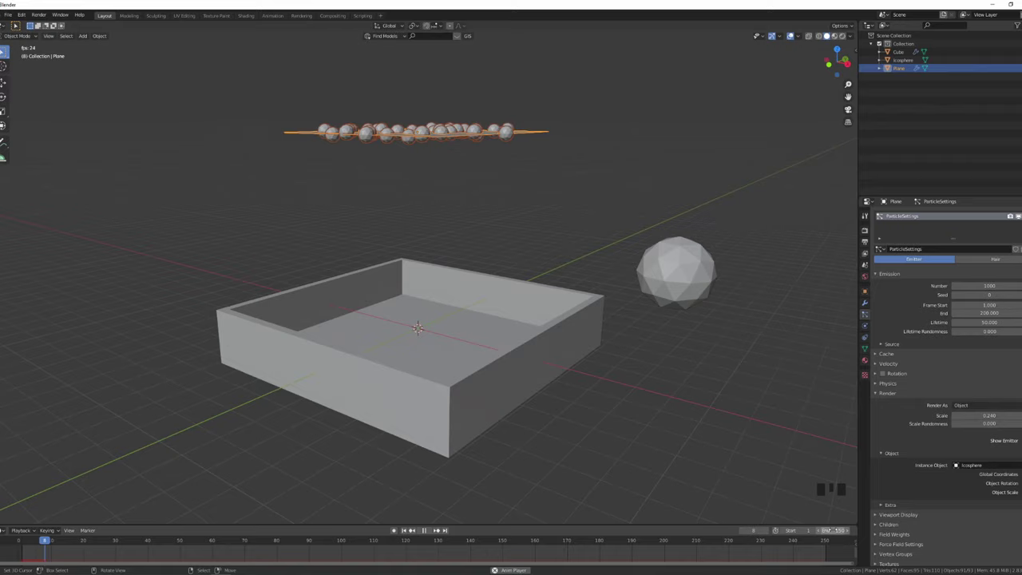
key(Return)
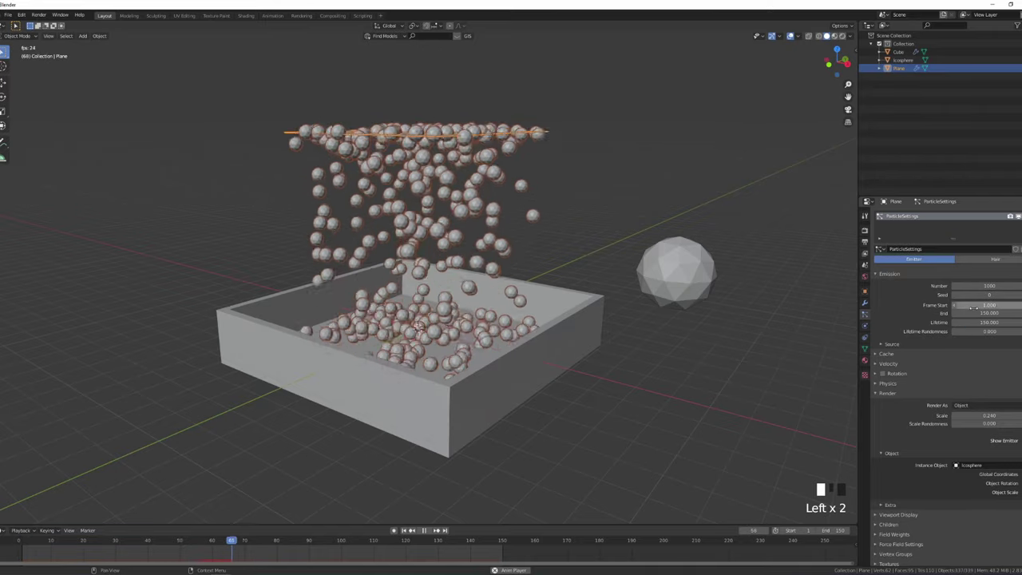
Change the particle physics type to Fluid and watch how the spheres gather in the box.
scroll(559, 344, up, 2)
middle_drag(563, 366, 494, 366)
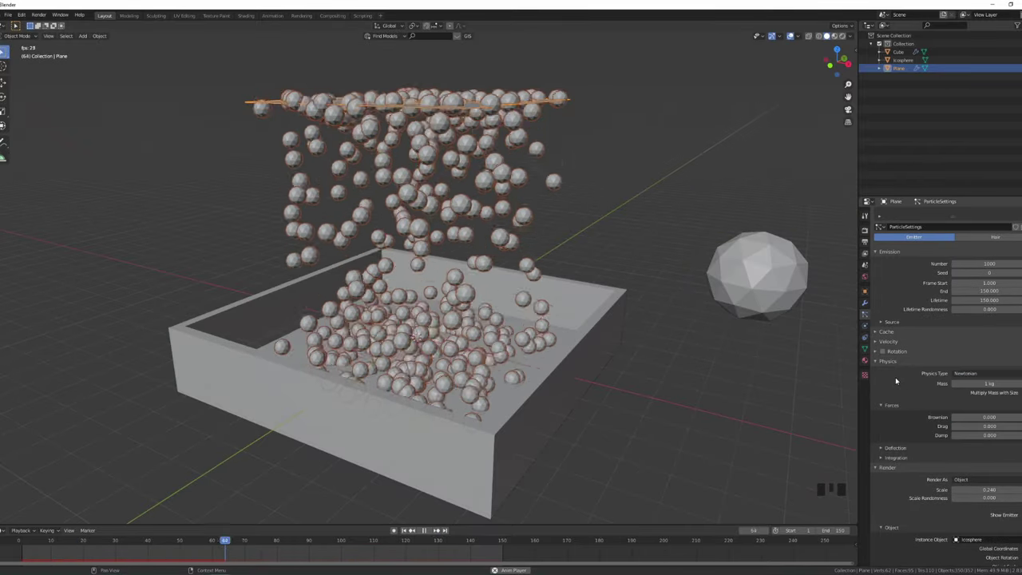
click(968, 376)
click(968, 419)
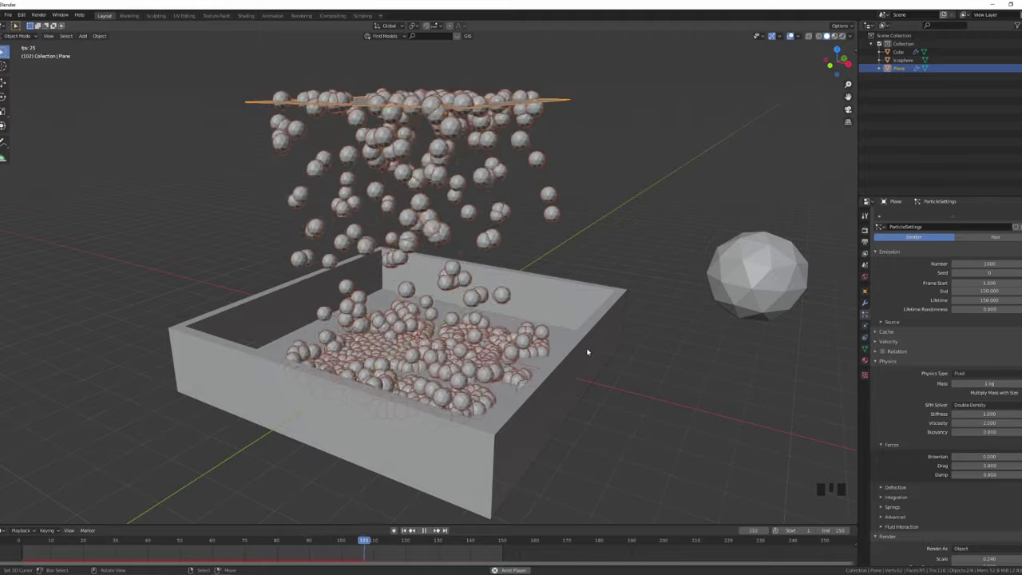
middle_drag(482, 351, 516, 389)
scroll(533, 374, up, 3)
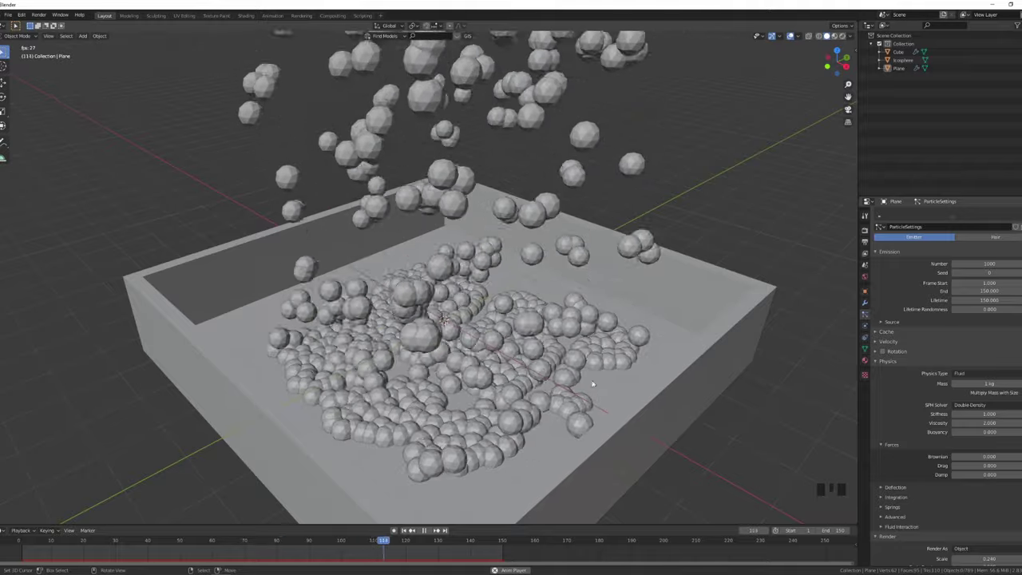
Expand and review the fluid particles' Deflection, Integration, Springs and Advanced settings.
scroll(918, 463, down, 3)
click(894, 438)
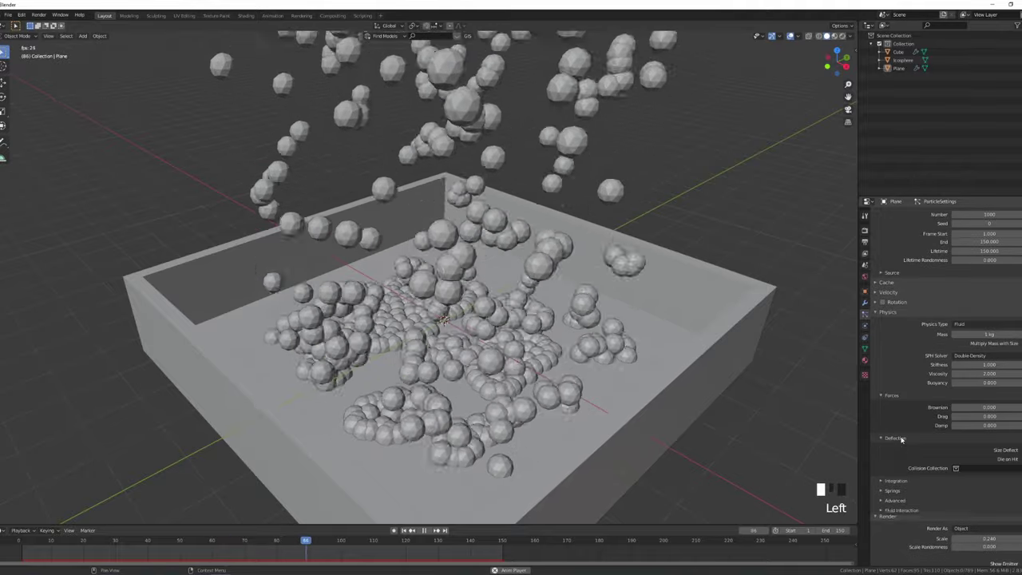
click(894, 480)
scroll(894, 479, down, 4)
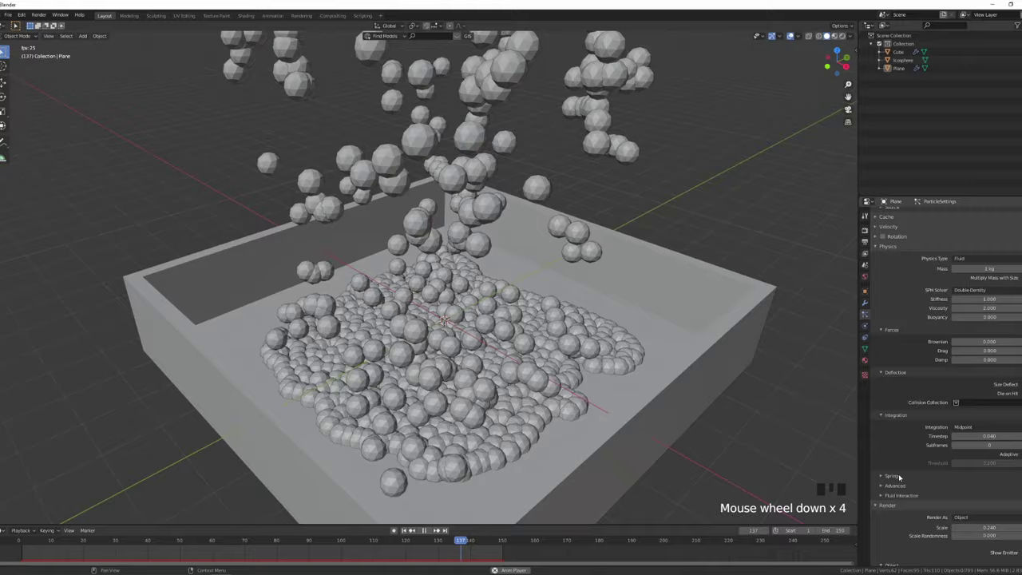
click(893, 476)
scroll(899, 496, down, 3)
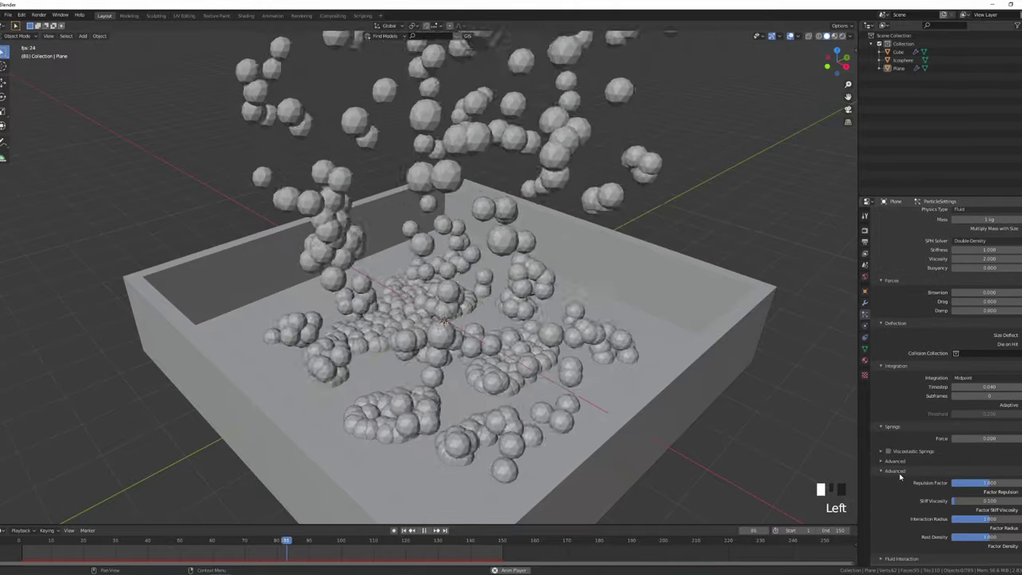
scroll(928, 483, up, 4)
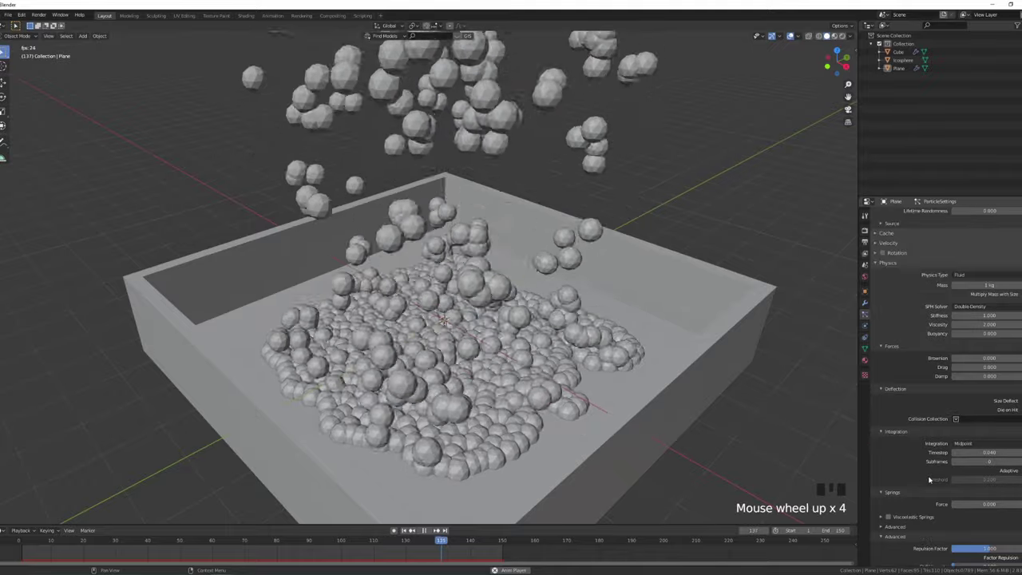
scroll(929, 479, up, 3)
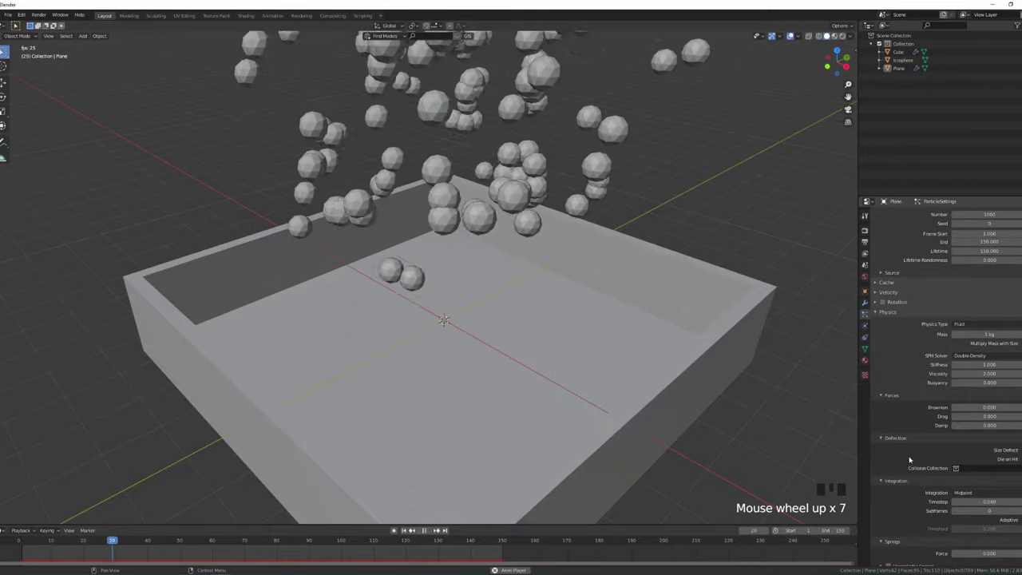
scroll(908, 447, up, 2)
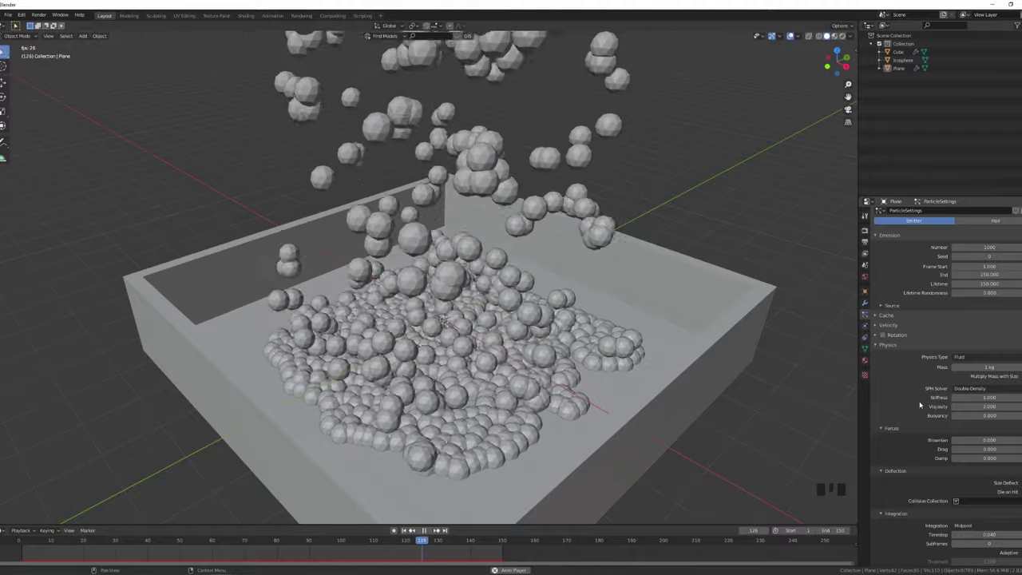
scroll(916, 398, down, 4)
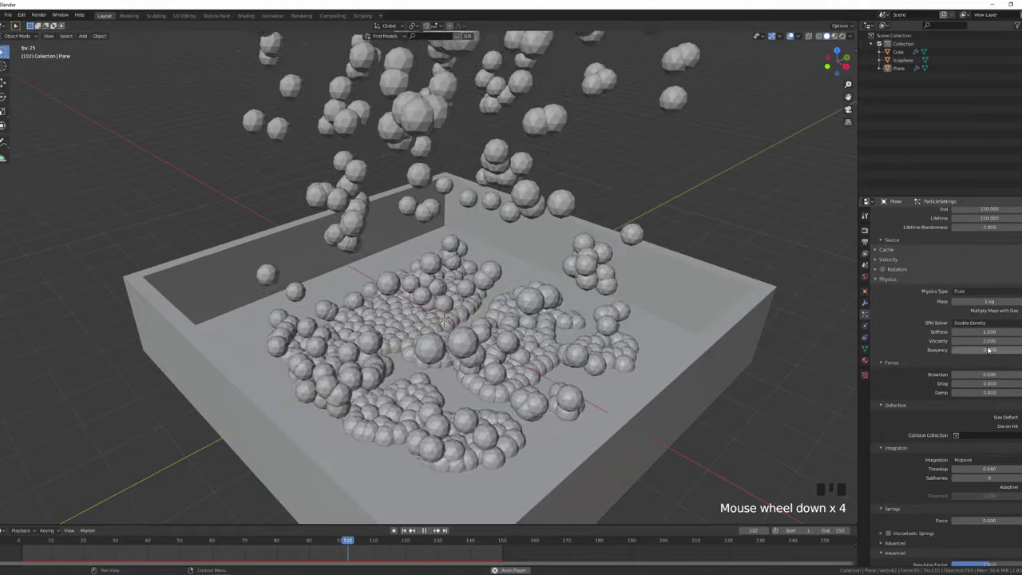
scroll(960, 473, down, 8)
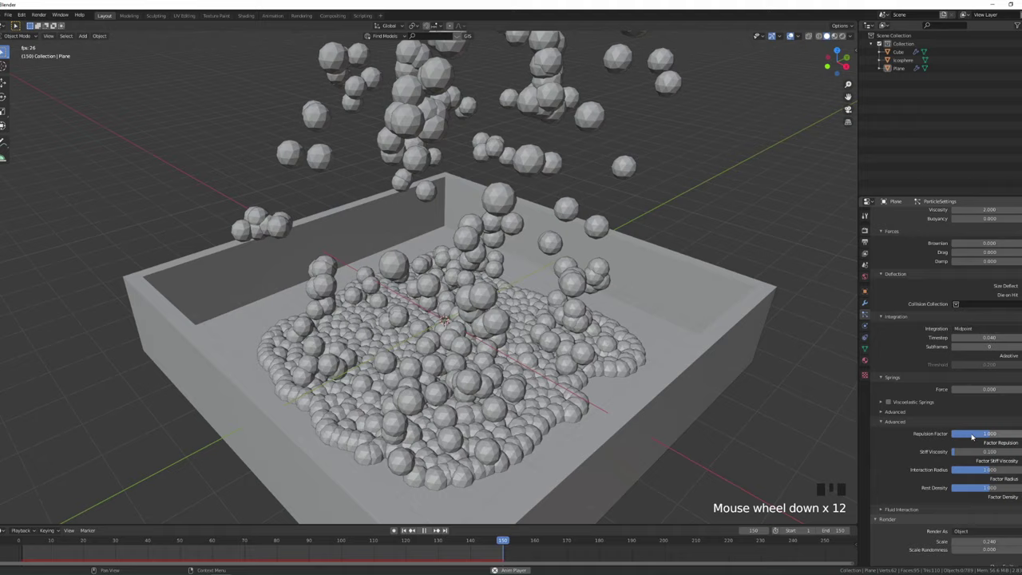
Set the fluid particles' repulsion factor and stiff viscosity to about 1.8 each.
click(990, 434)
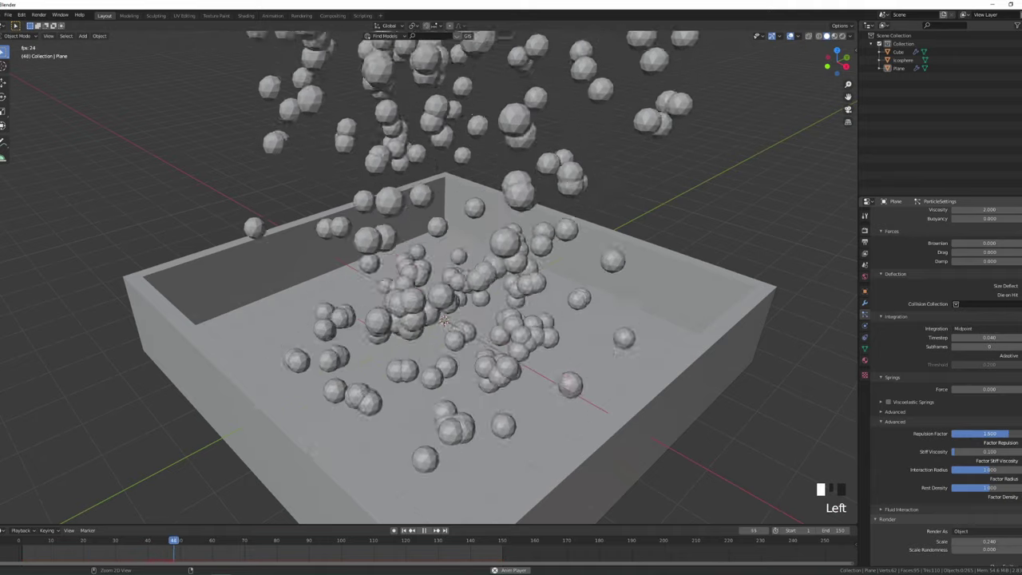
drag(990, 433, 1020, 435)
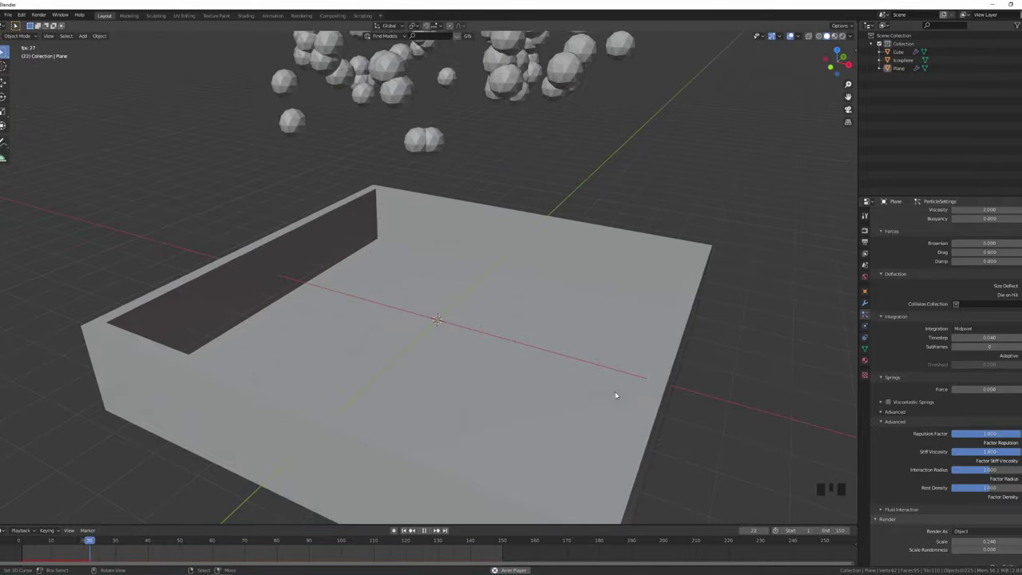
mouse_move(615, 392)
middle_down()
mouse_move(618, 423)
mouse_move(620, 396)
middle_up()
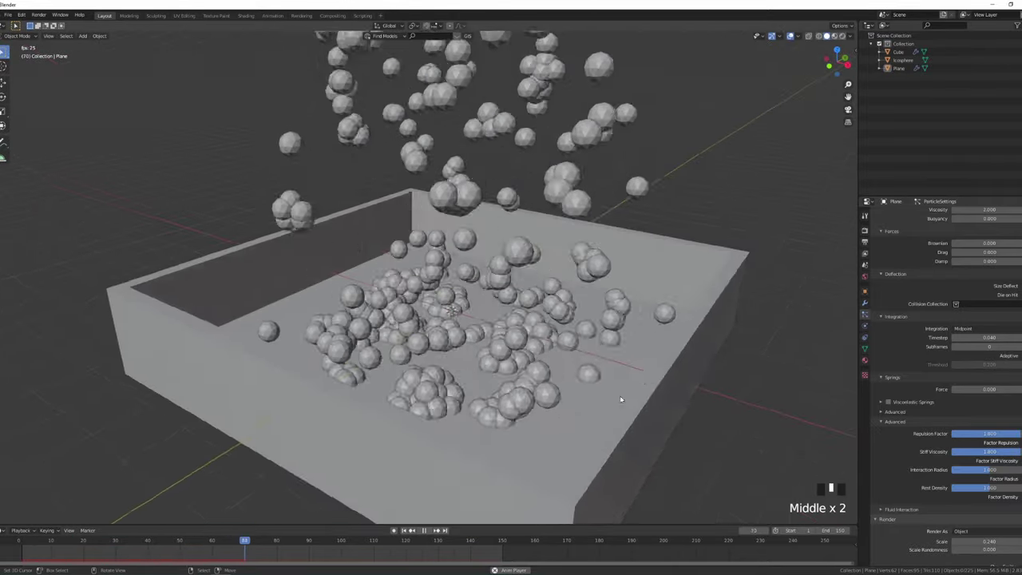
Raise the fluid particles' interaction radius to about 1.59 and view the spheres spreading across the box floor.
scroll(619, 396, up, 2)
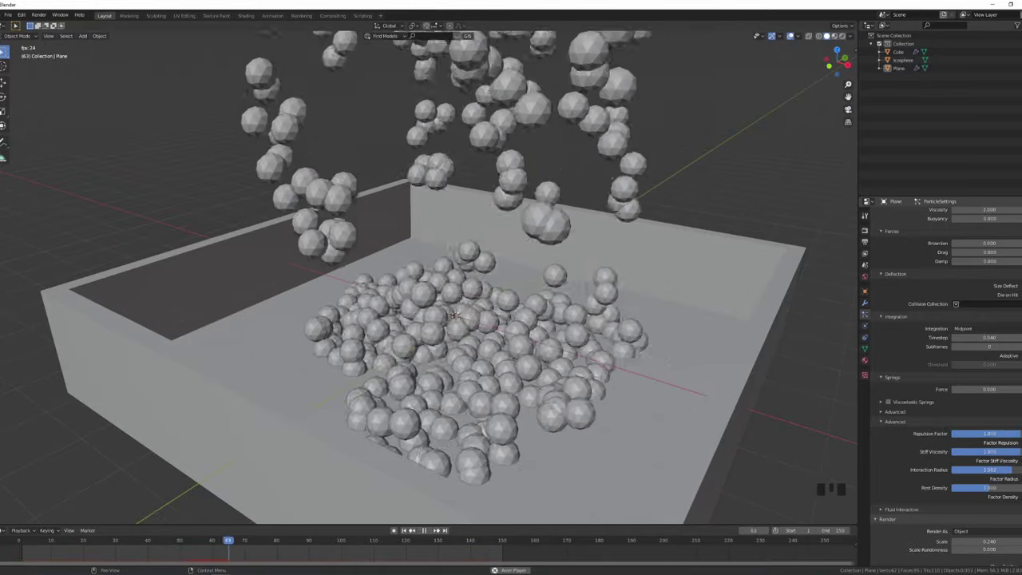
middle_drag(448, 276, 438, 298)
scroll(484, 353, down, 2)
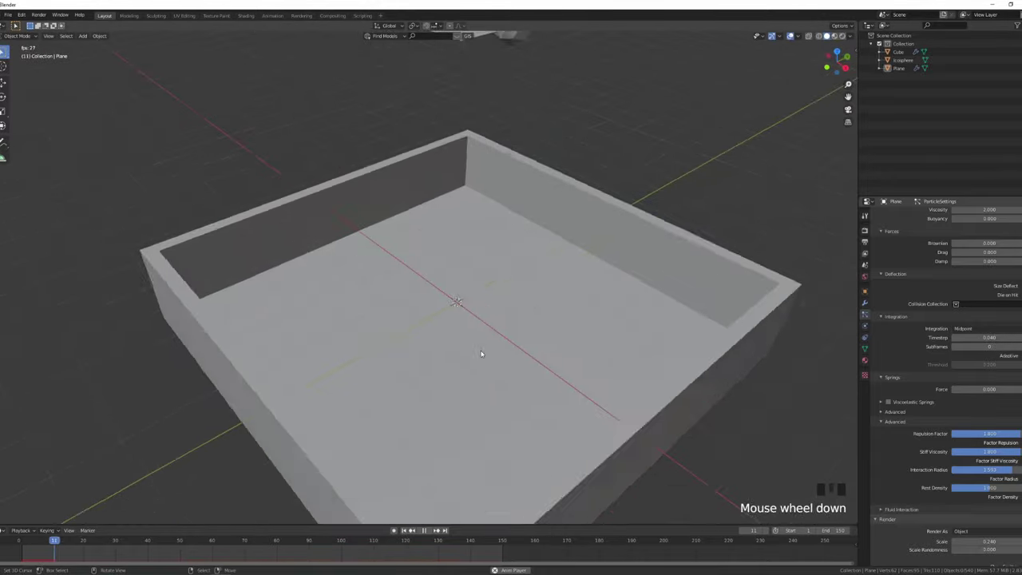
middle_drag(484, 354, 338, 367)
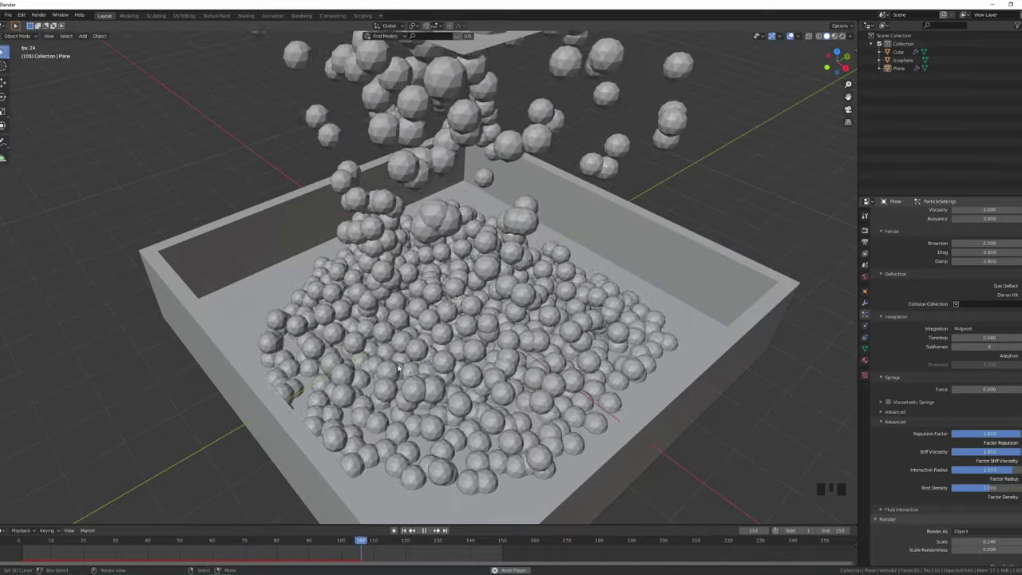
Increase the particles' render scale to 0.330 and watch the larger spheres fill the box.
middle_drag(375, 348, 428, 379)
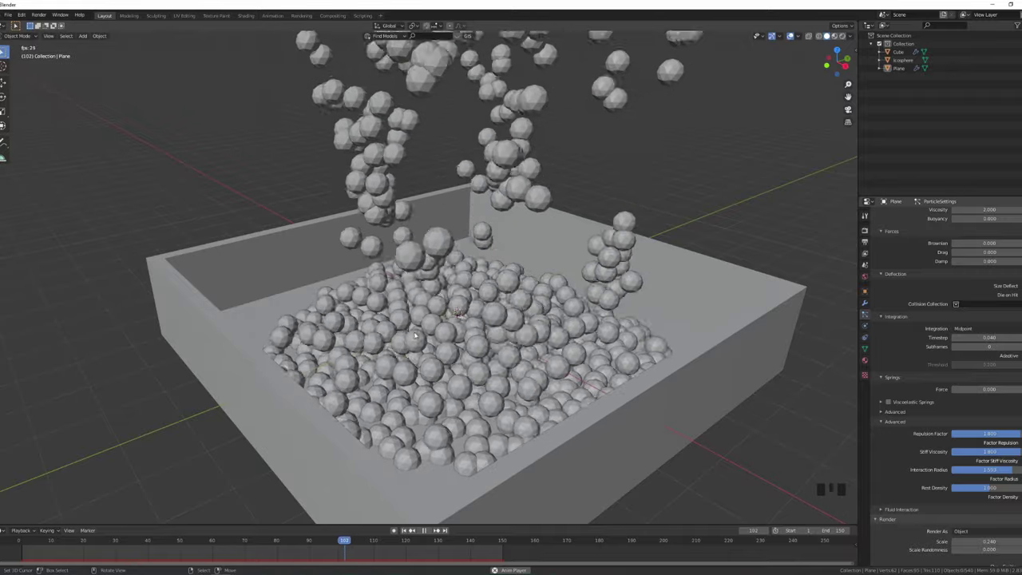
middle_drag(415, 360, 471, 344)
scroll(471, 343, down, 3)
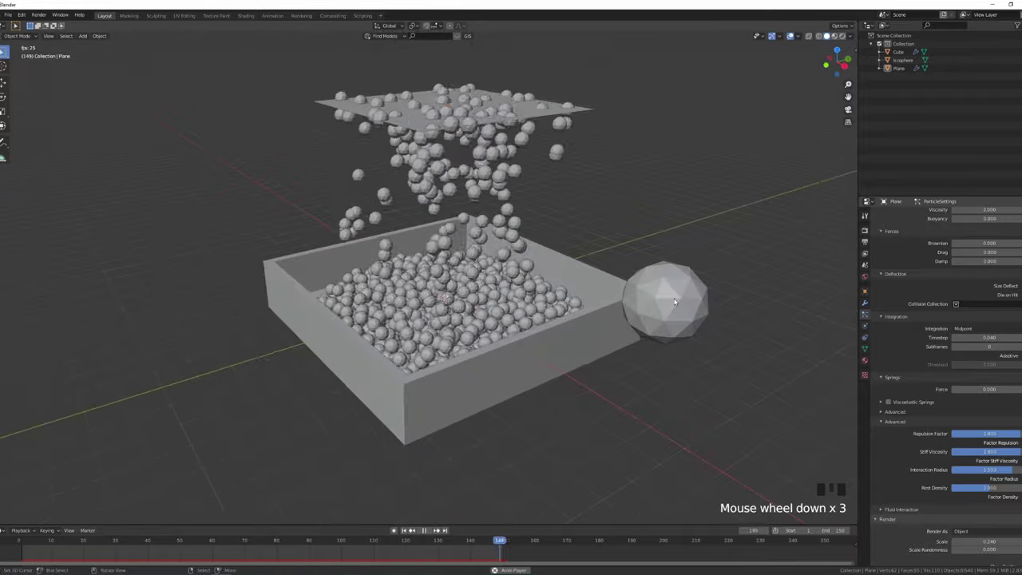
scroll(984, 337, up, 2)
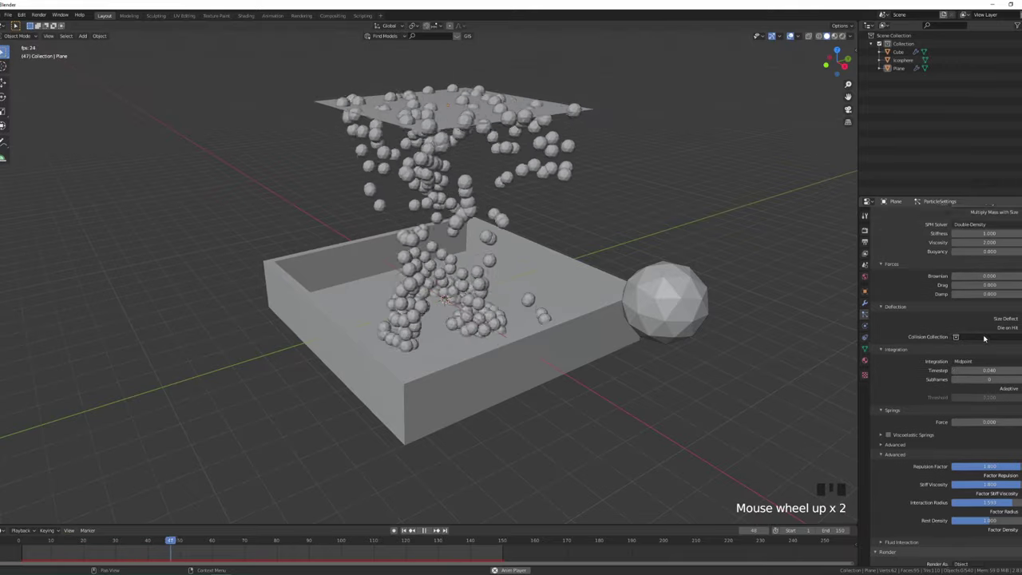
scroll(988, 367, down, 14)
drag(990, 394, 958, 394)
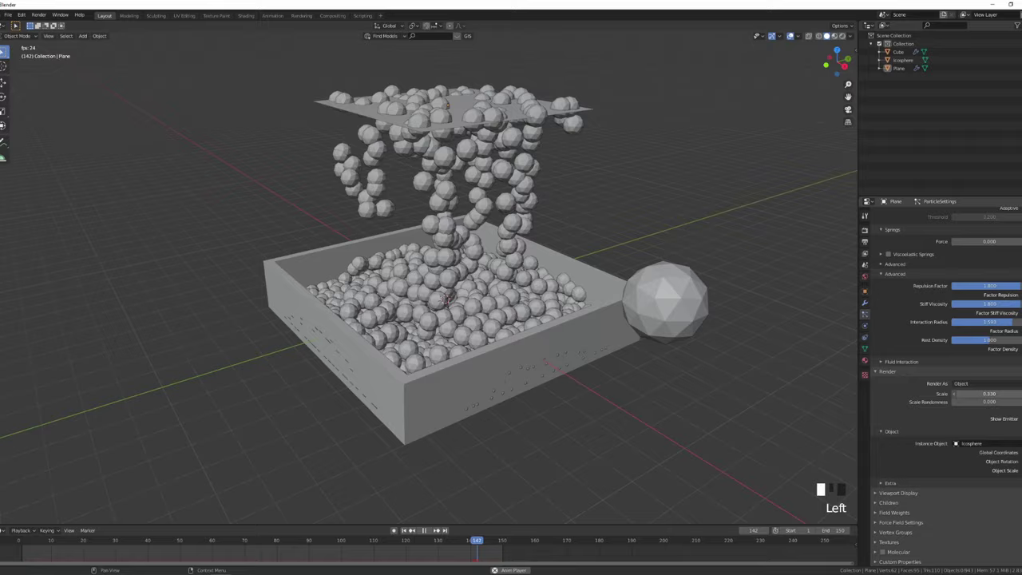
scroll(647, 354, up, 2)
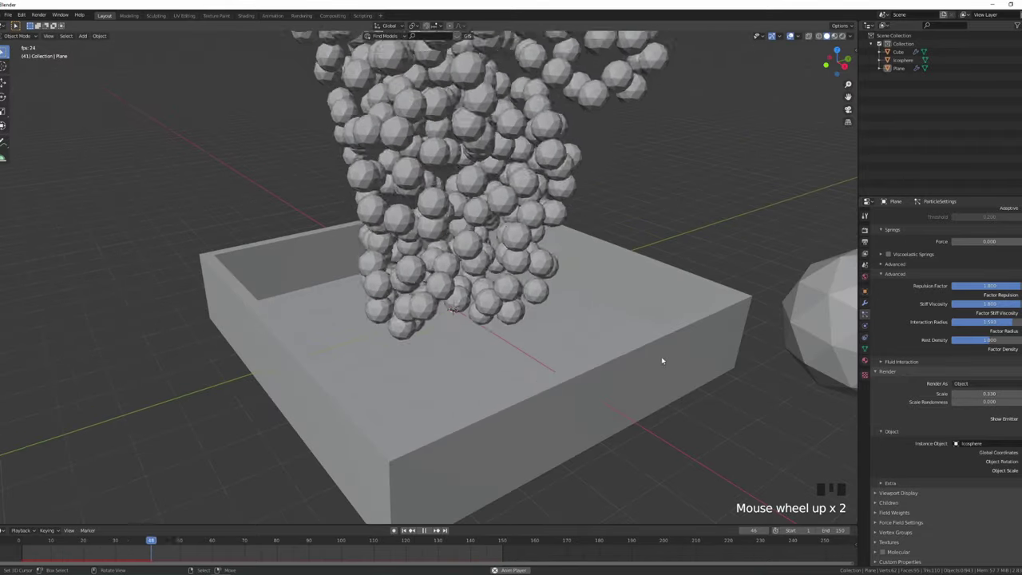
scroll(662, 364, down, 1)
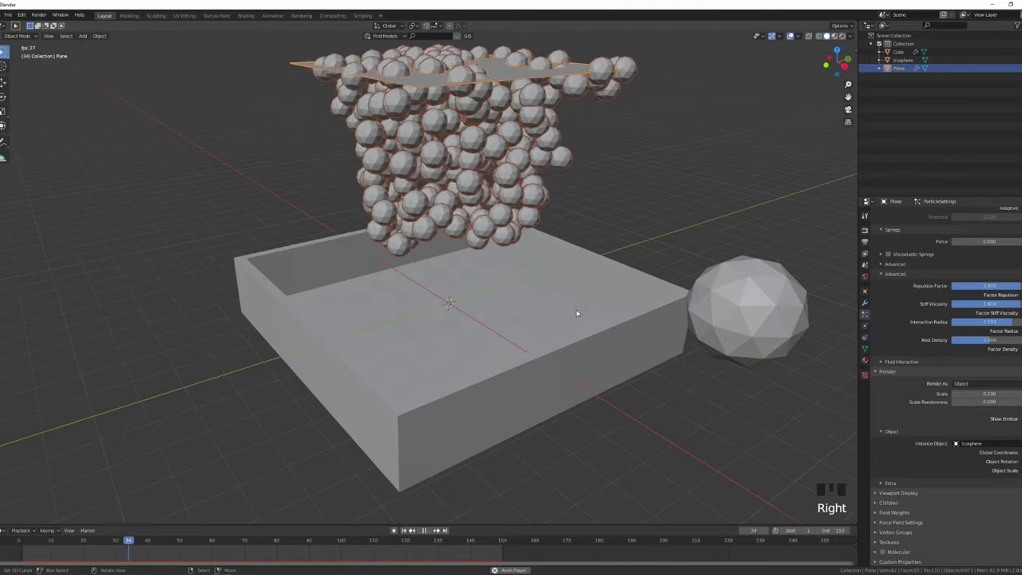
Set the plane's particle lifetime to 200 and extend the timeline's end frame to 200.
scroll(959, 335, up, 20)
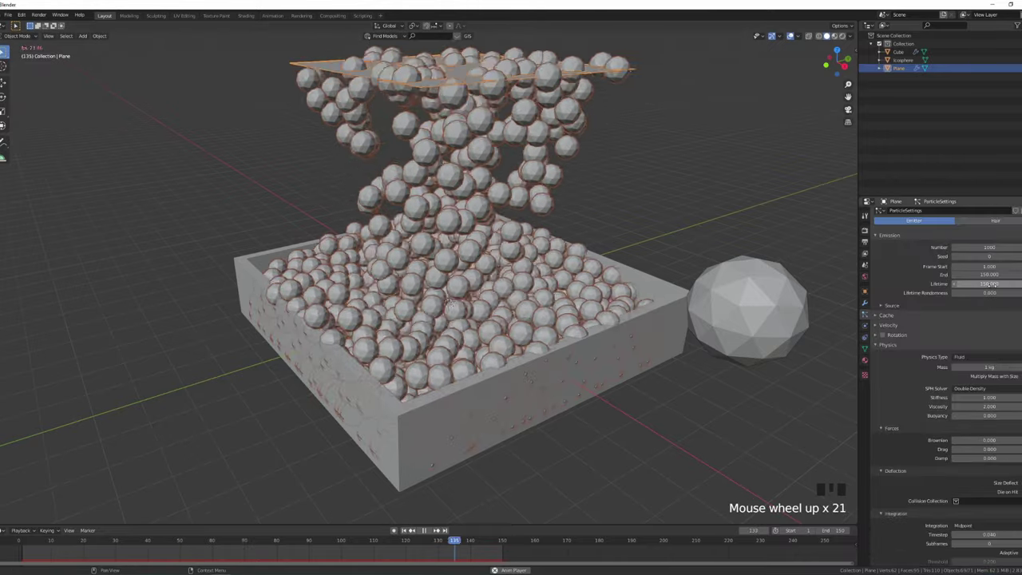
click(986, 283)
text(20)
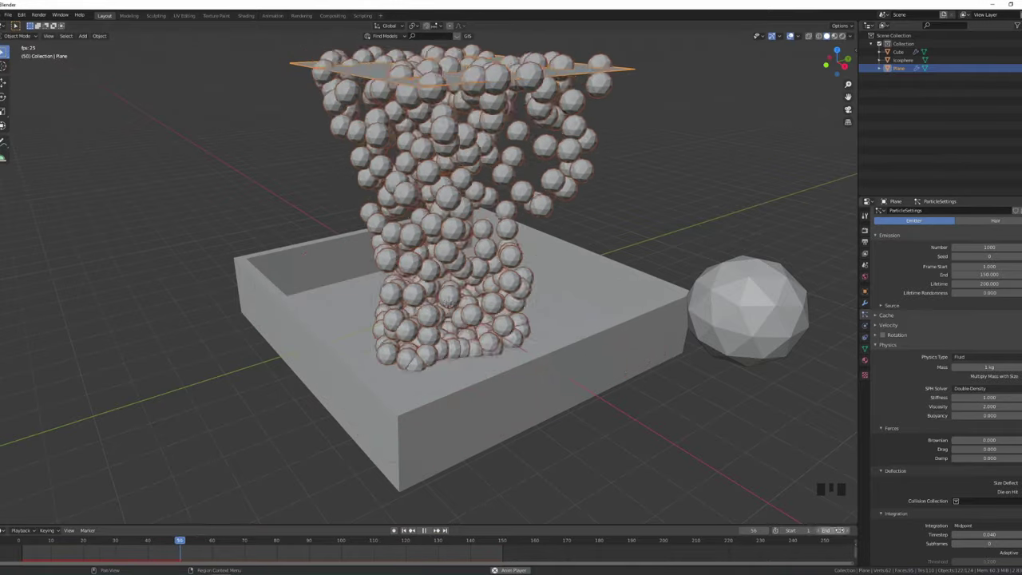
click(831, 531)
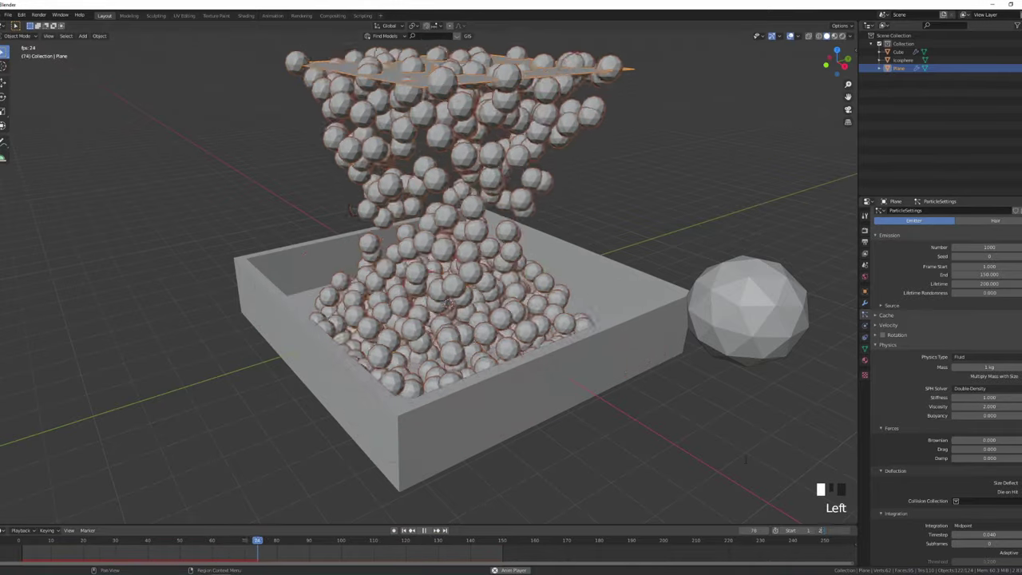
text(200)
key(Return)
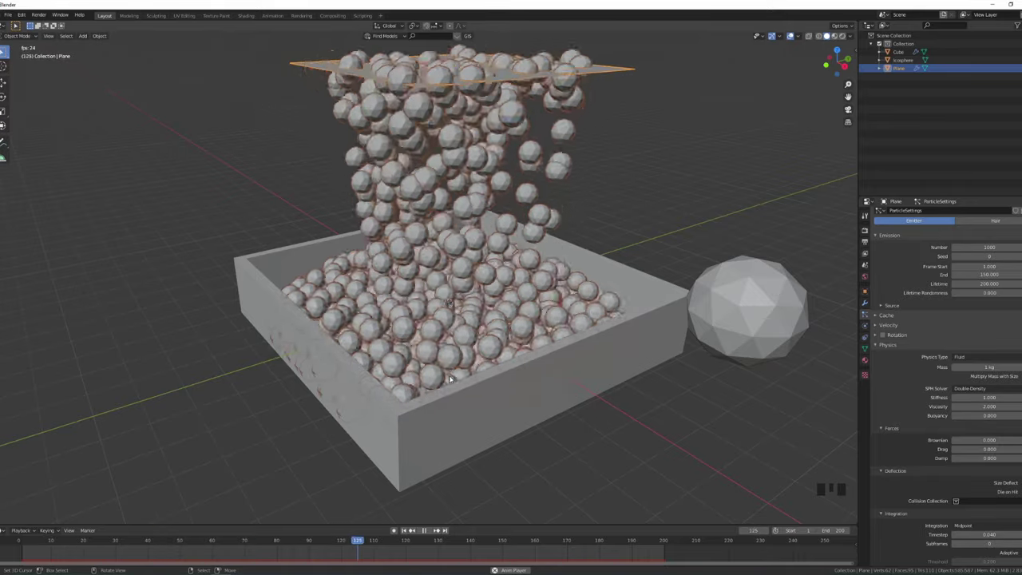
Lower the fluid particles' stiff viscosity to about 1.5 and watch how the spheres pile up in the box.
middle_drag(449, 377, 435, 357)
scroll(451, 361, down, 2)
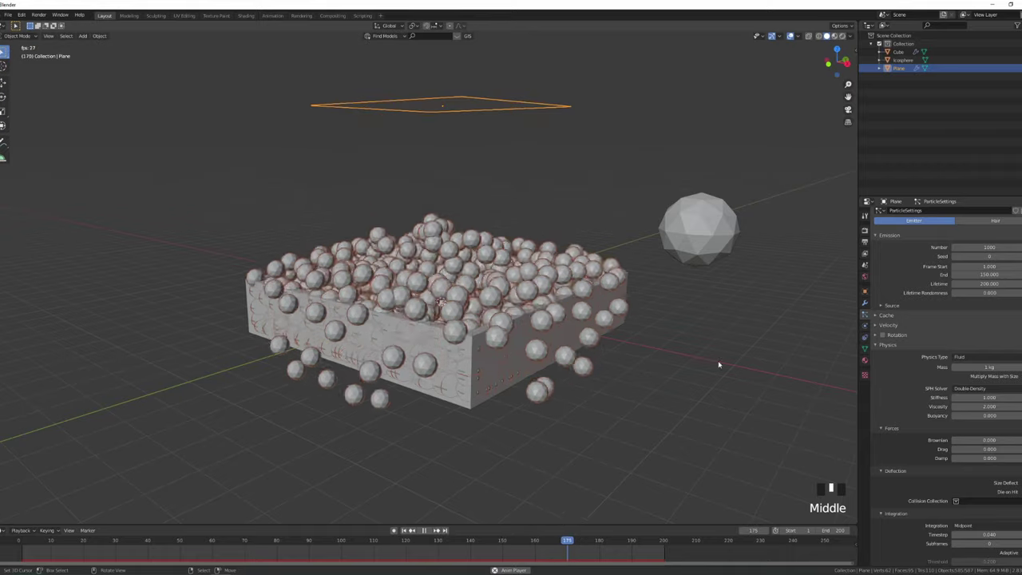
scroll(944, 421, down, 5)
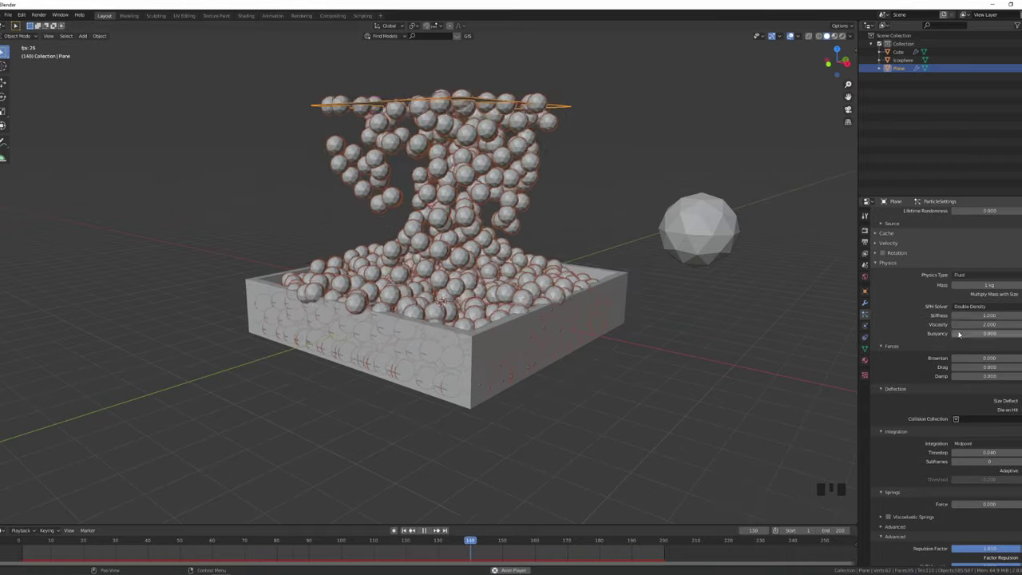
scroll(931, 340, down, 7)
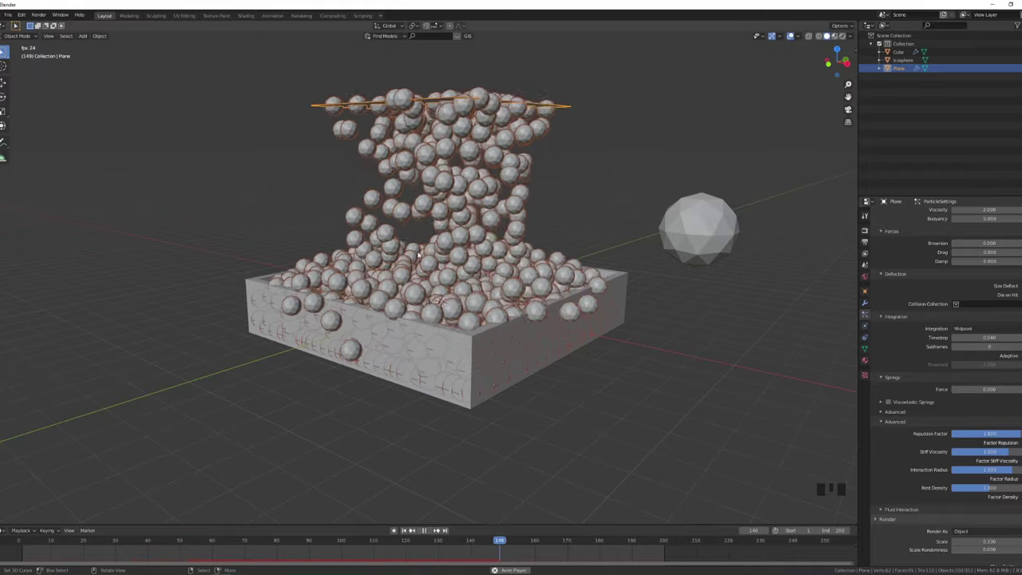
Deselect the plane, pause the simulation and examine the spheres inside the box in wireframe from the front.
click(382, 214)
scroll(429, 285, up, 4)
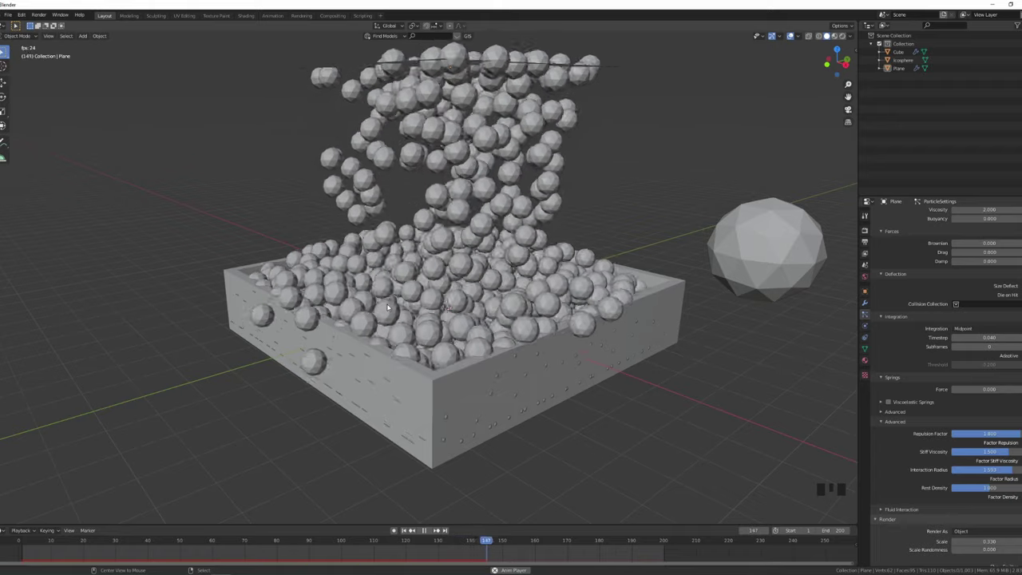
key(KP_1)
key(z)
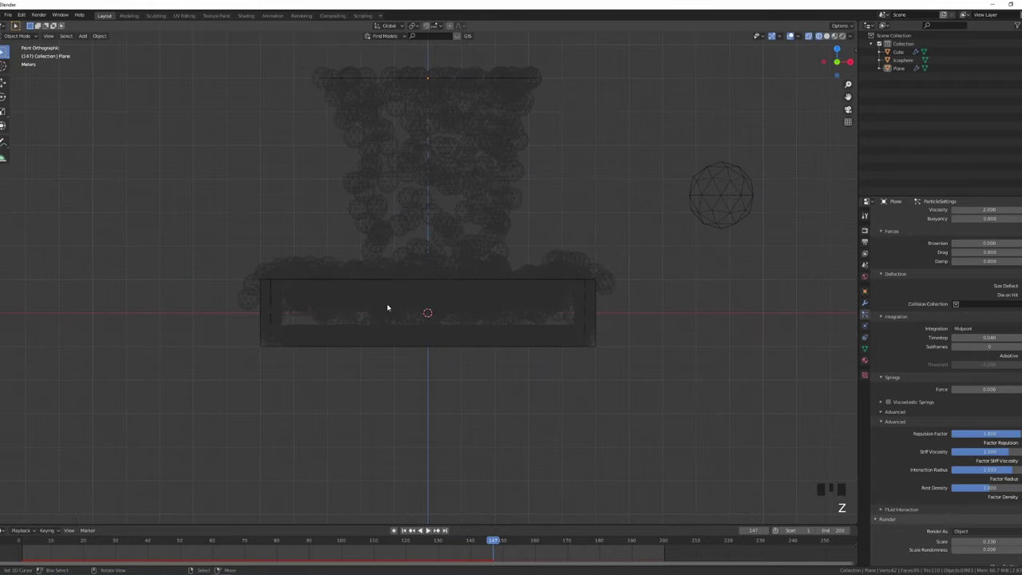
scroll(387, 308, up, 4)
middle_drag(592, 317, 570, 321)
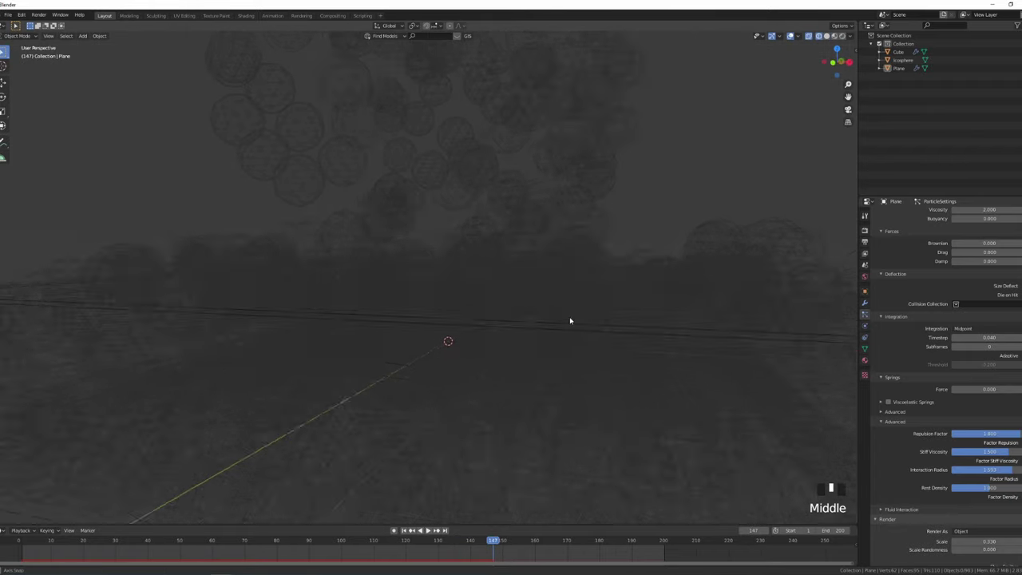
mouse_move(615, 305)
middle_down()
mouse_move(591, 326)
mouse_move(588, 306)
middle_up()
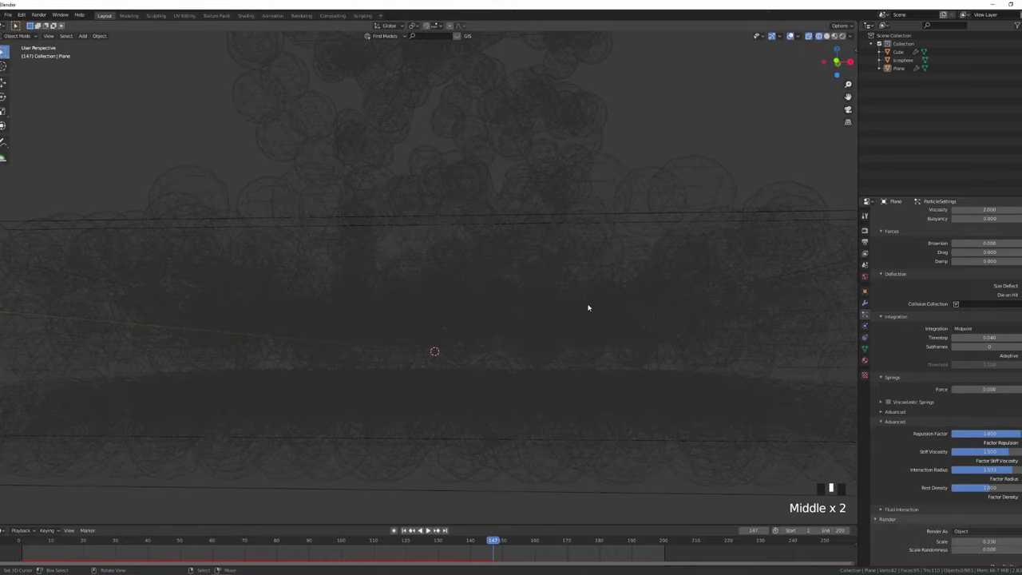
Check from the front how far the spheres sink into the box floor and walls, and return to solid shading.
key(KP_1)
key(z)
key(shift+z)
mouse_move(538, 332)
middle_down()
mouse_move(500, 304)
mouse_move(502, 351)
middle_up()
key(KP_1)
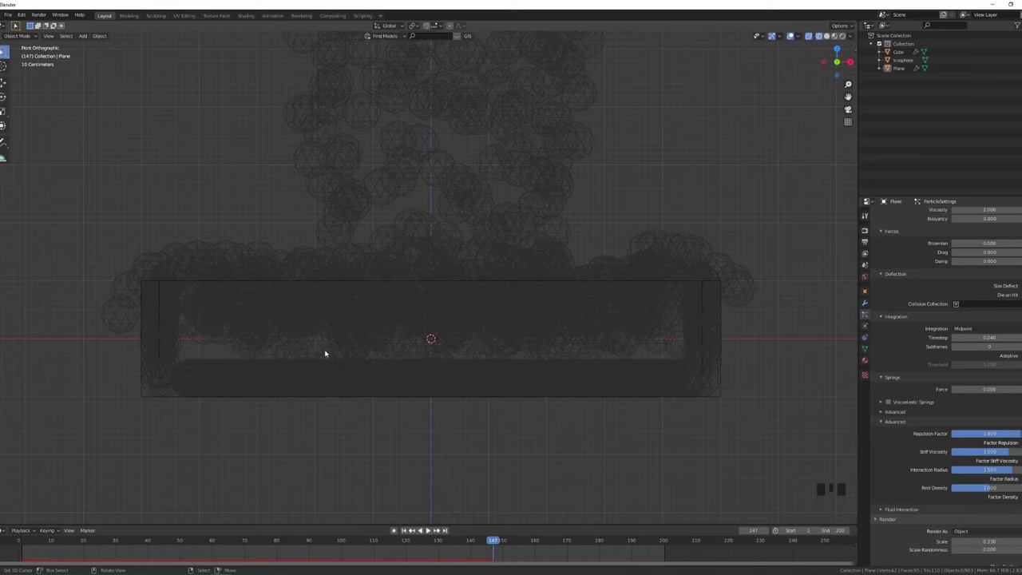
mouse_move(547, 345)
middle_down()
mouse_move(611, 338)
mouse_move(545, 350)
middle_up()
scroll(600, 345, down, 2)
key(shift+z)
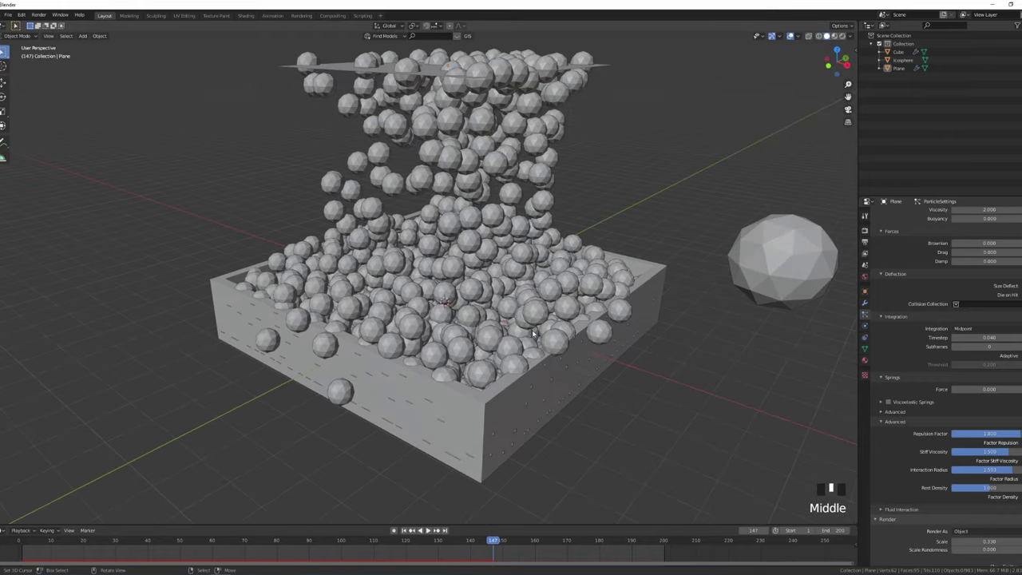
Enable Size Deflect for the plane's particles and replay the simulation to check how the spheres rest against the box.
click(611, 328)
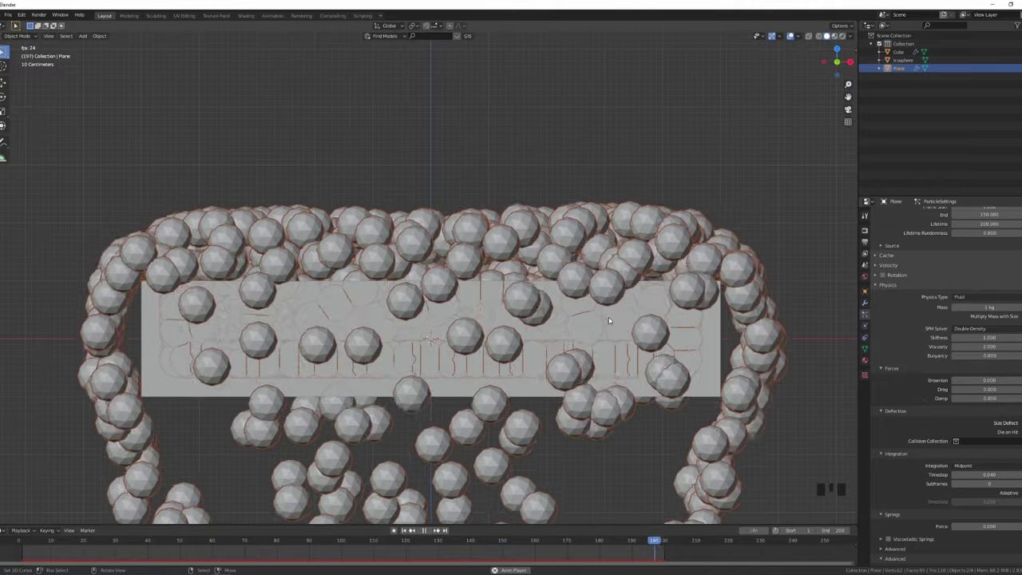
key(shift+Left)
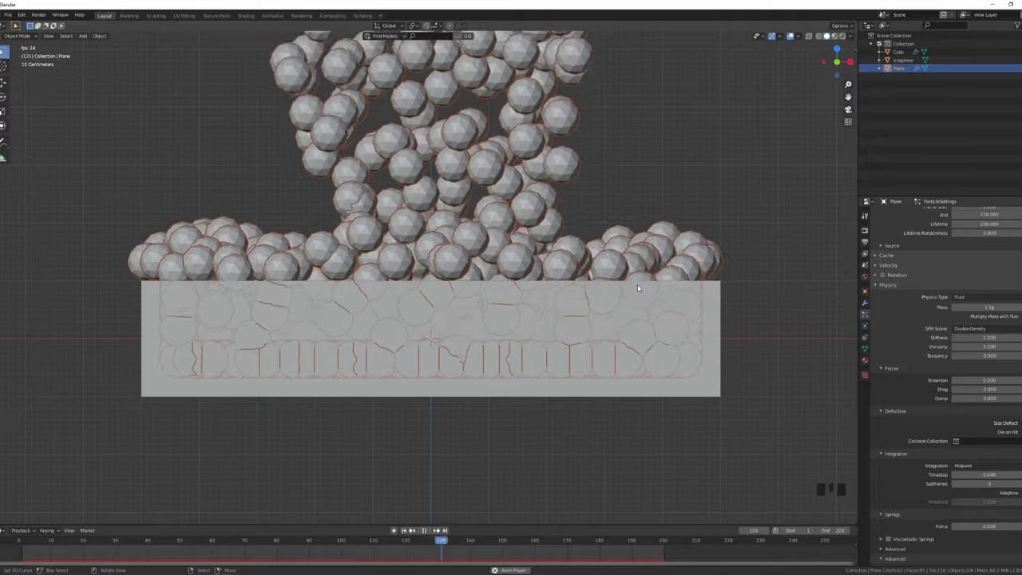
middle_drag(630, 295, 657, 298)
scroll(656, 299, down, 2)
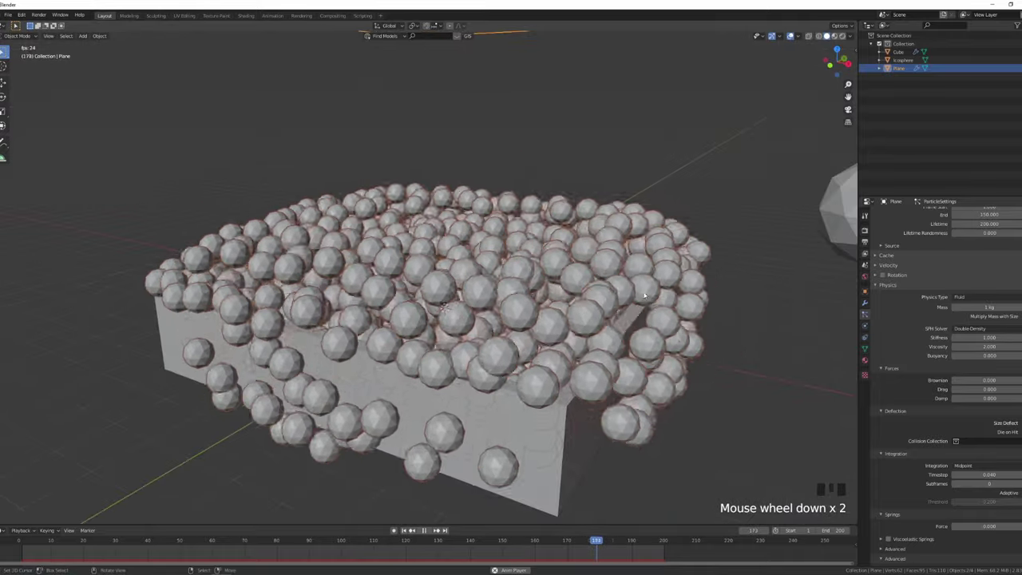